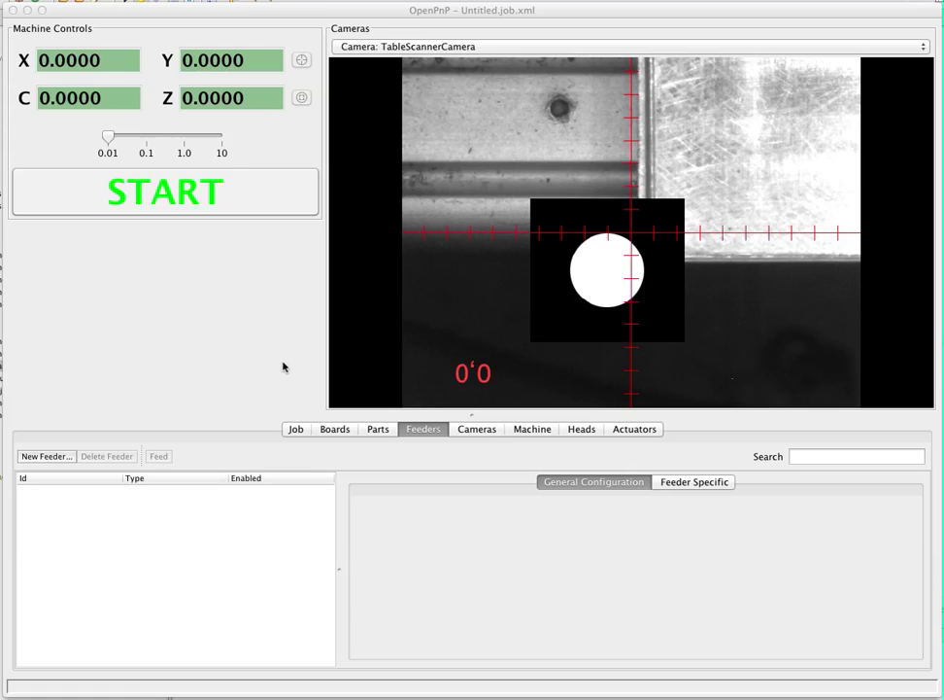
Step: Start the machine and open the general configuration of TableScannerCamera to check its location offsets
left_click(284, 367)
left_click(153, 195)
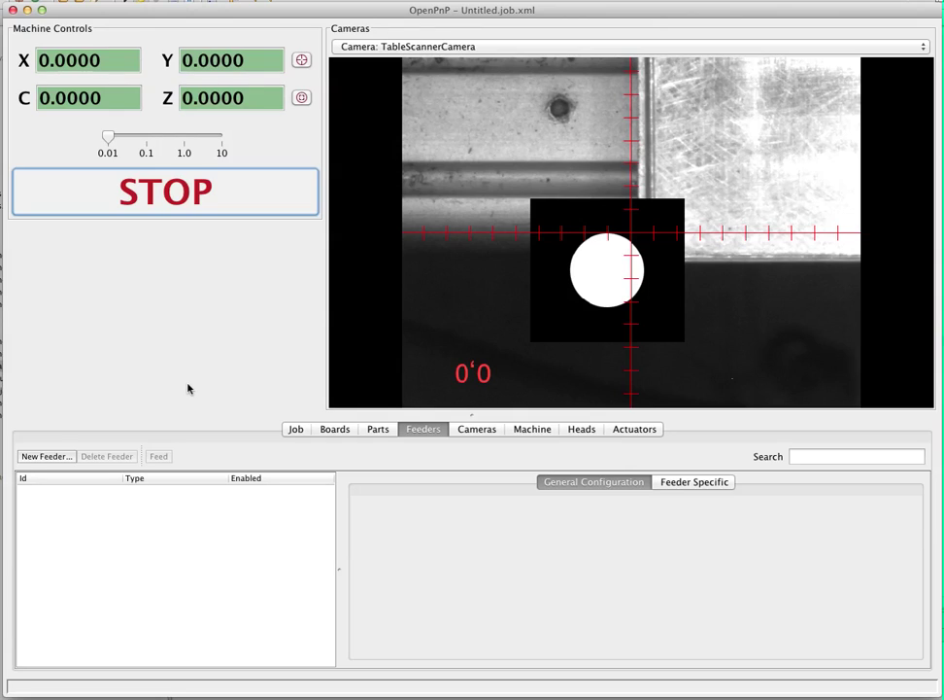
left_click(472, 434)
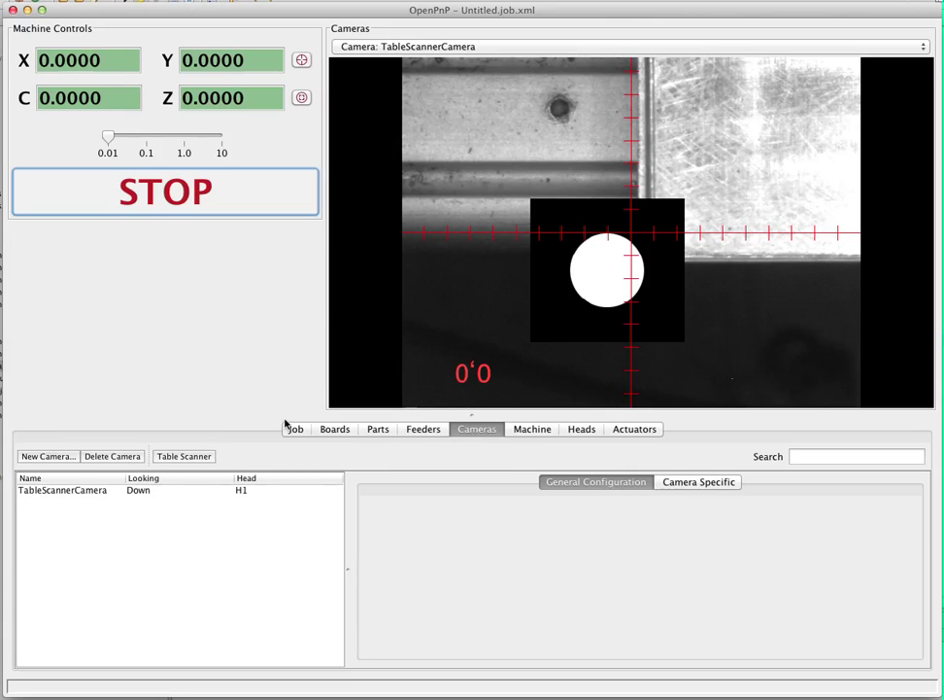
left_click(70, 494)
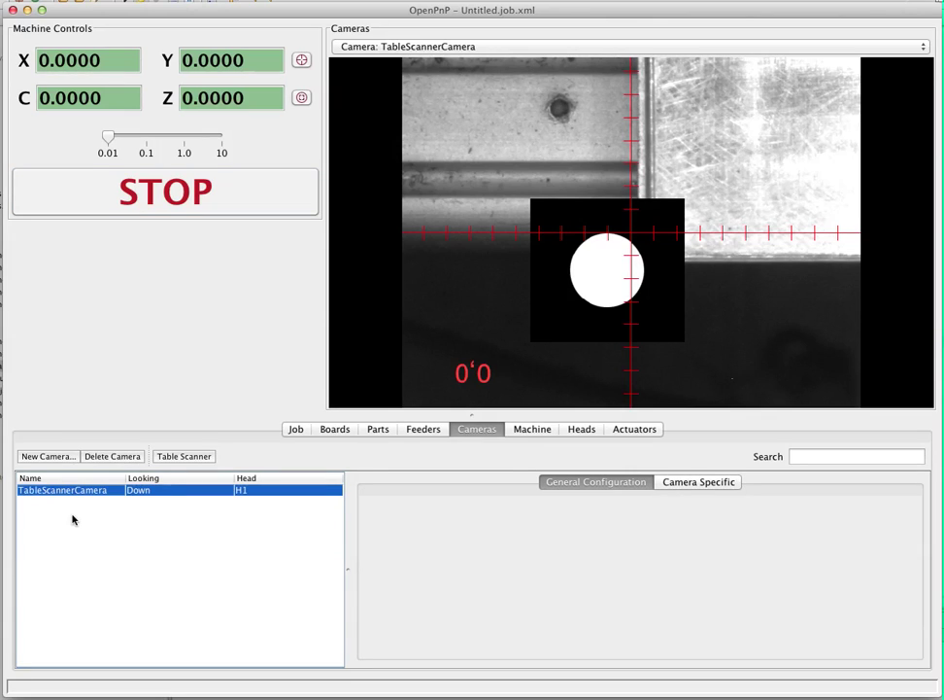
left_click(74, 502)
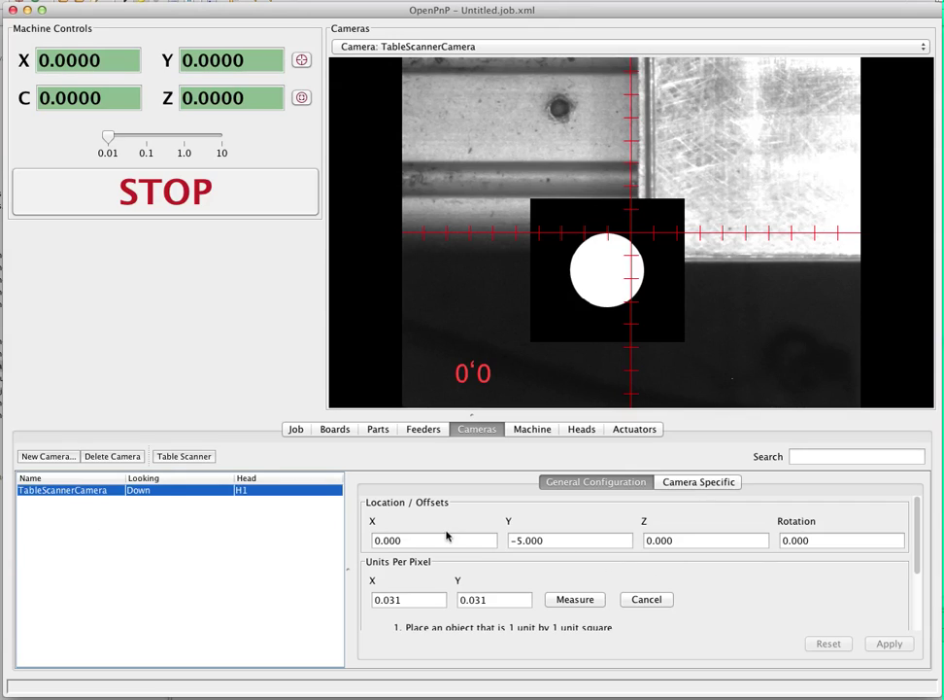
left_click(591, 543)
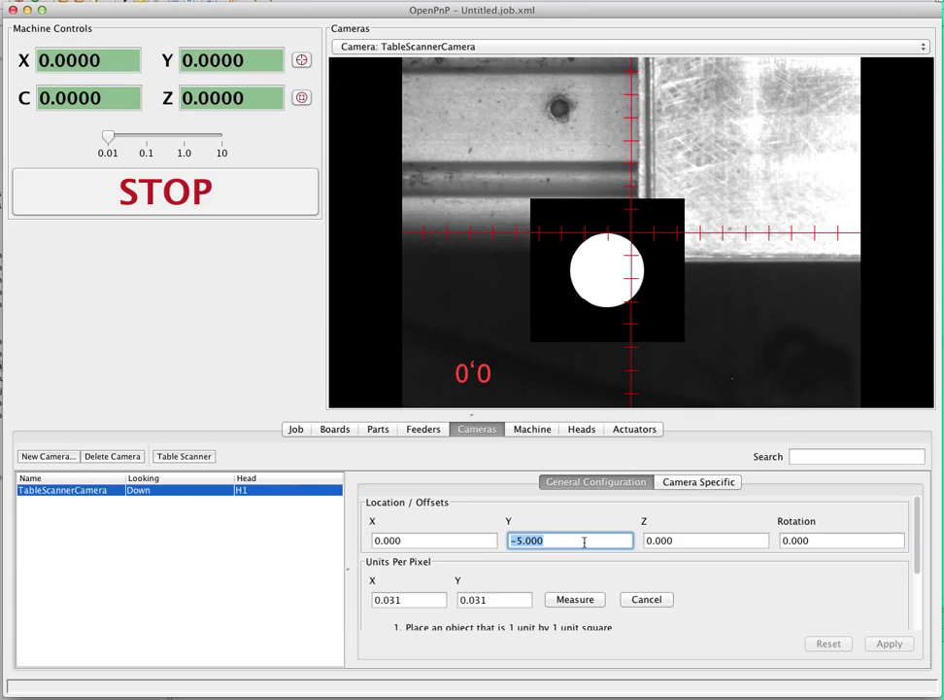
Step: Assign TableScannerCamera to head H1 and review its Y offset and units-per-pixel settings
left_click(262, 495)
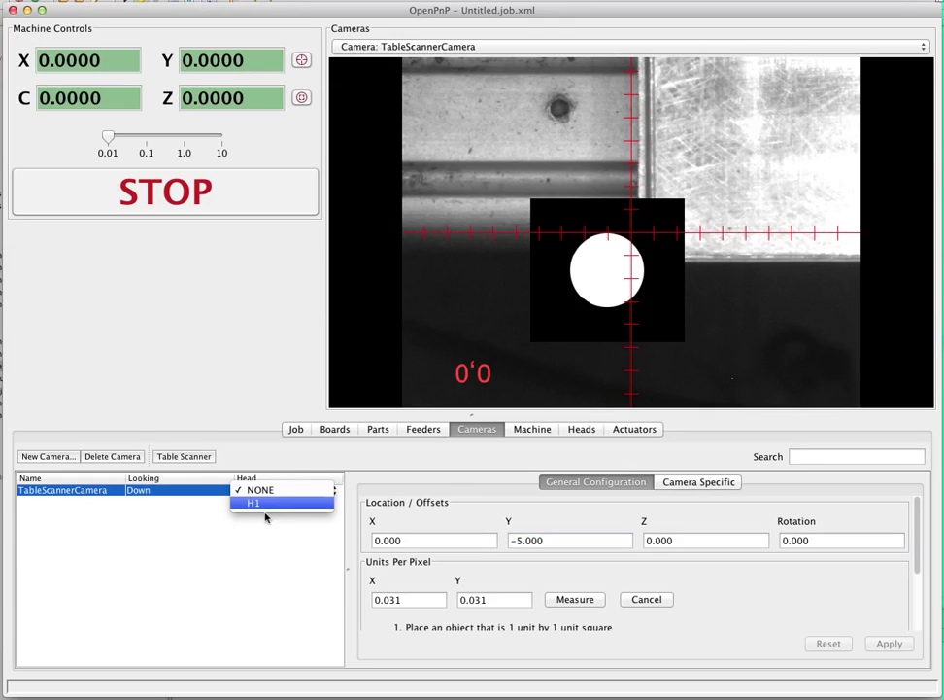
left_click(264, 509)
left_click(266, 507)
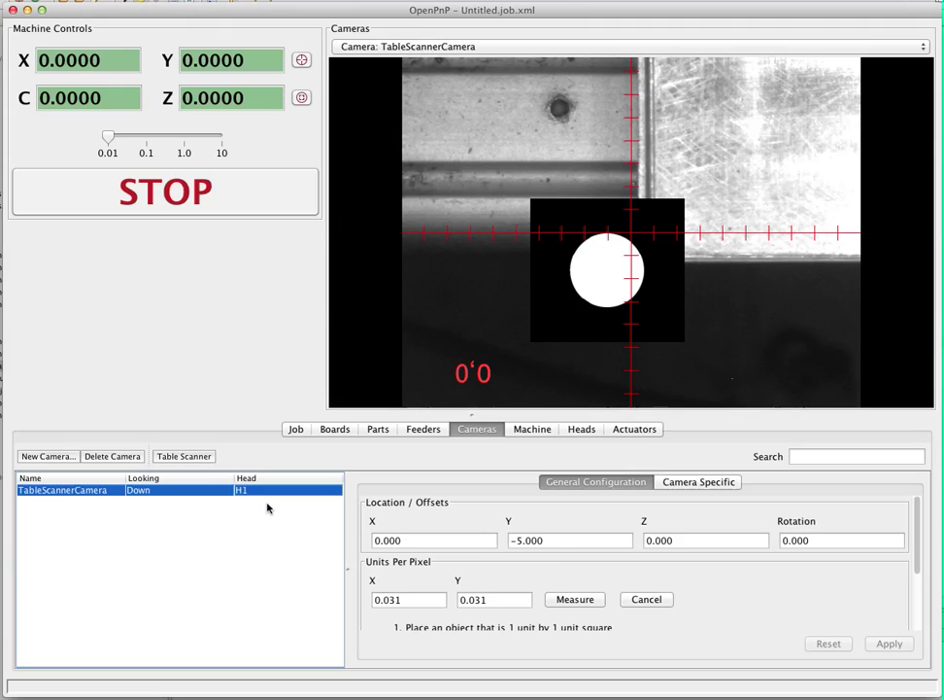
left_click(584, 539)
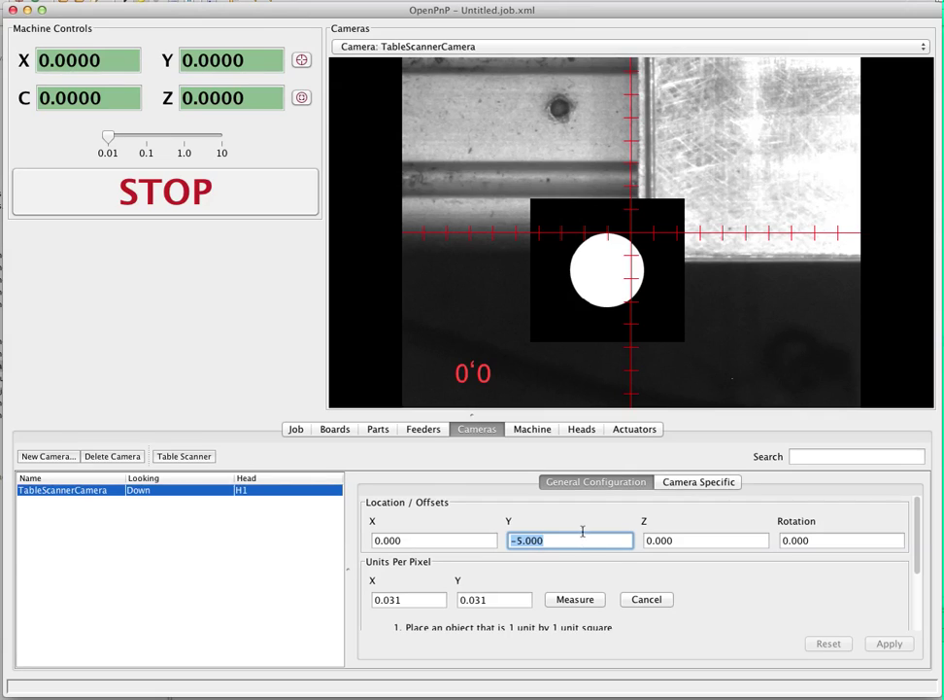
scroll(632, 564, "down", 3)
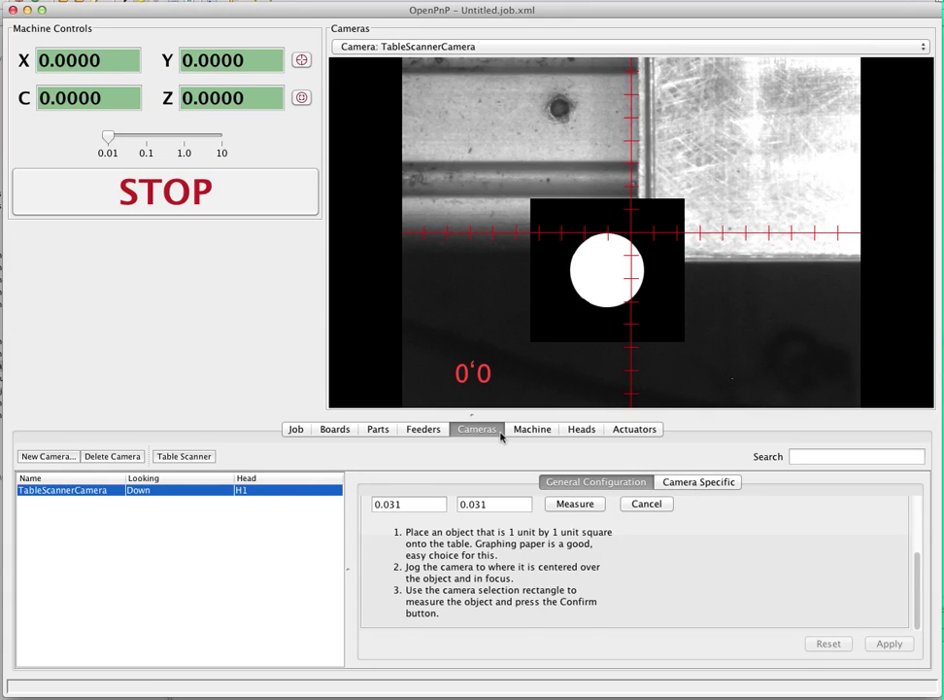
Step: Review the configured offsets of the PIN actuator on head H1
left_click(631, 431)
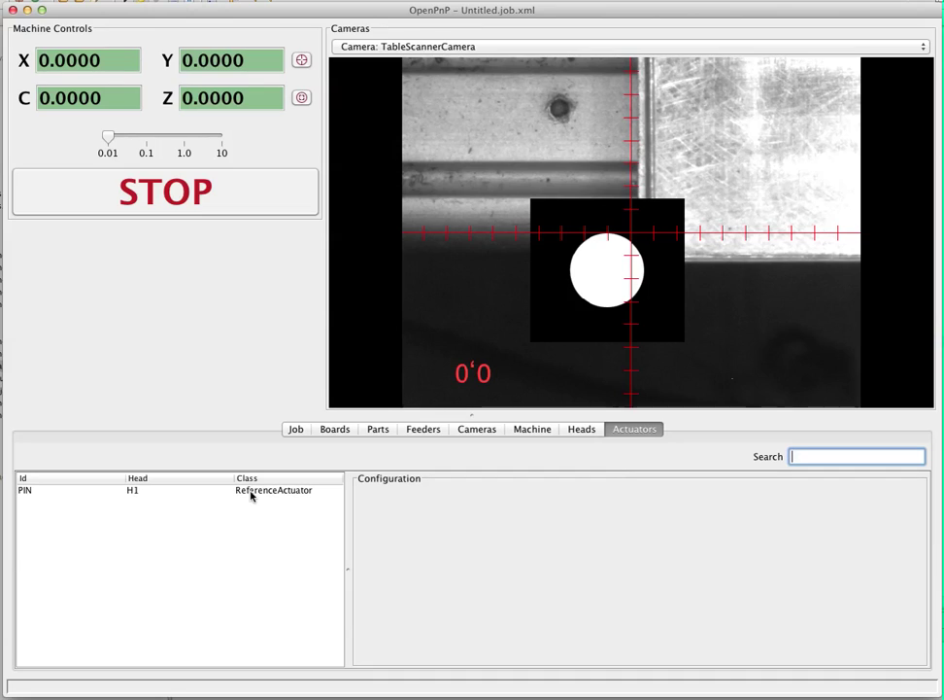
left_click(149, 496)
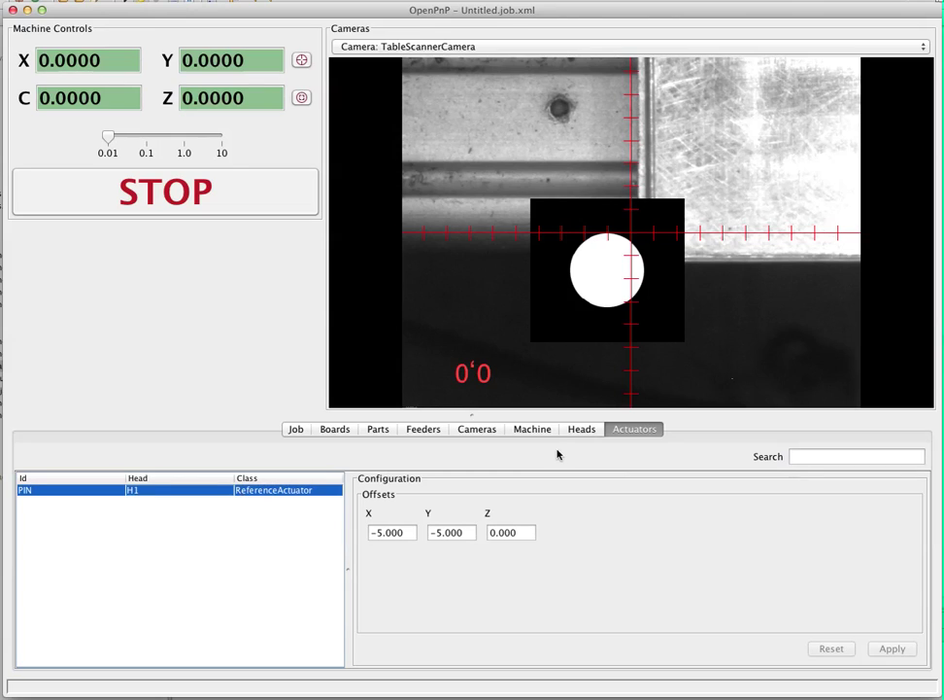
left_click(590, 430)
left_click(50, 492)
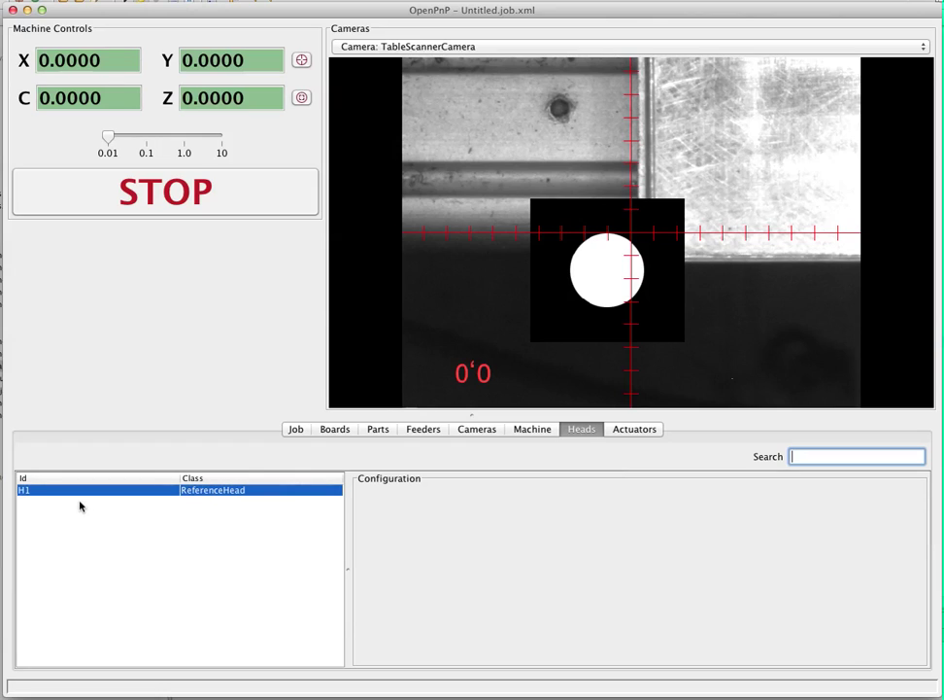
left_click(621, 431)
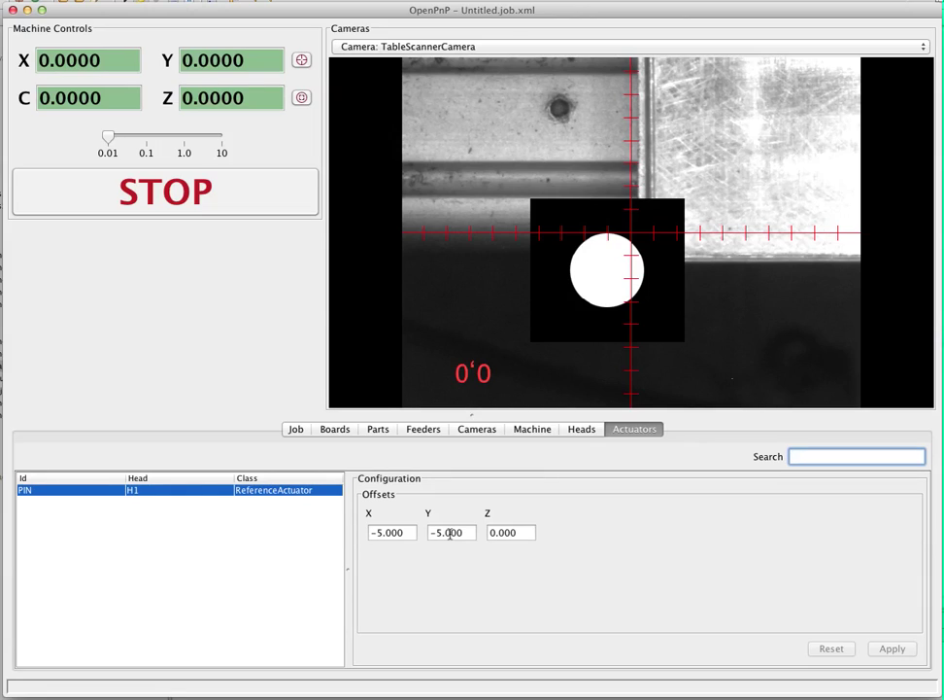
Step: Examine head H1's configuration, including feed rate, soft limits, homing and vision settings
left_click(580, 430)
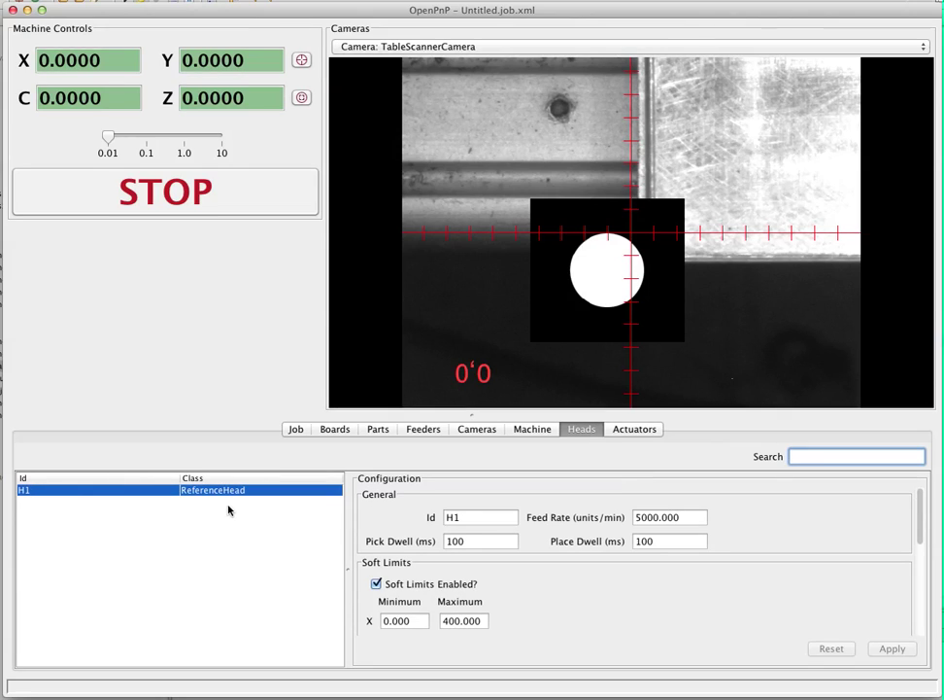
left_click(677, 516)
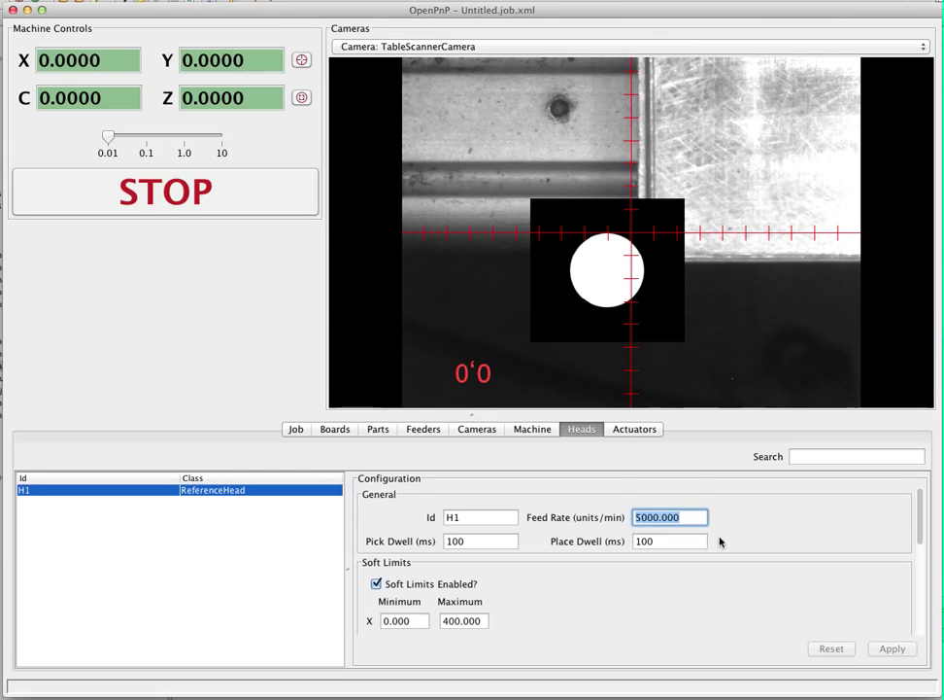
scroll(721, 542, "down", 5)
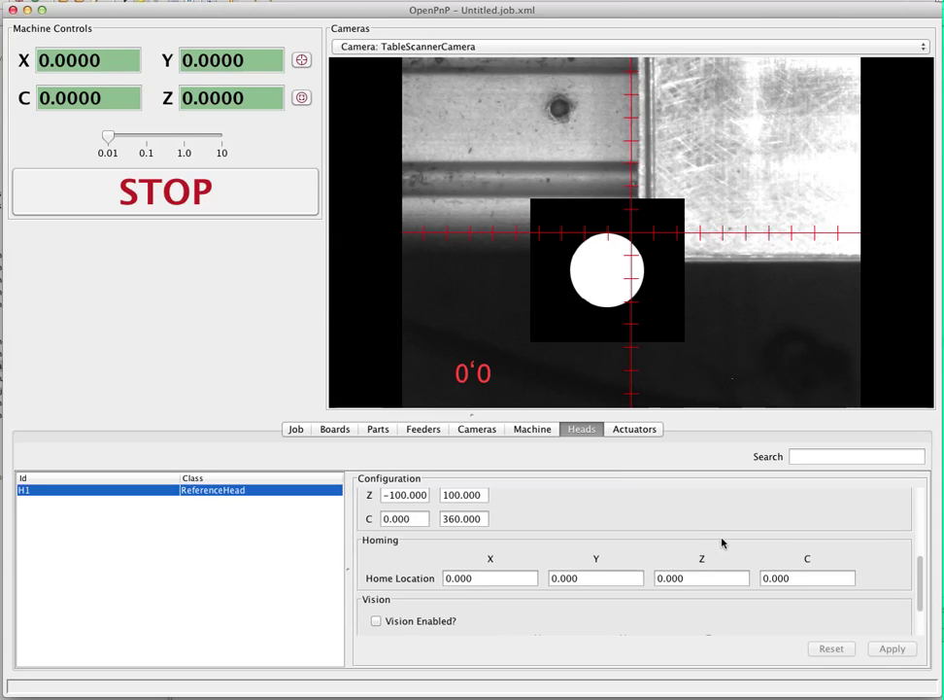
scroll(721, 541, "down", 2)
scroll(721, 541, "up", 5)
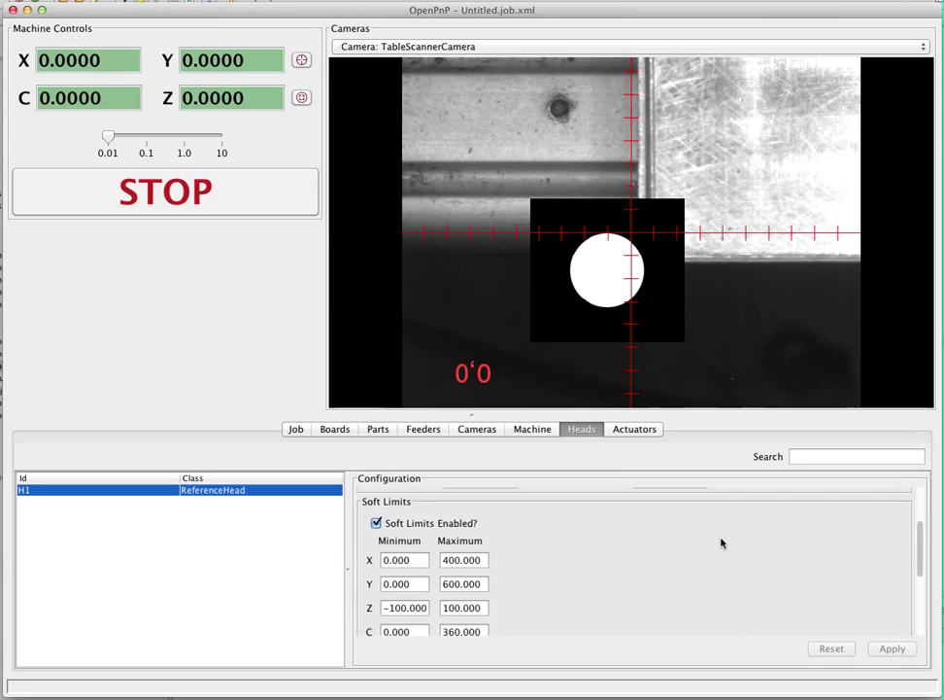
scroll(721, 542, "up", 2)
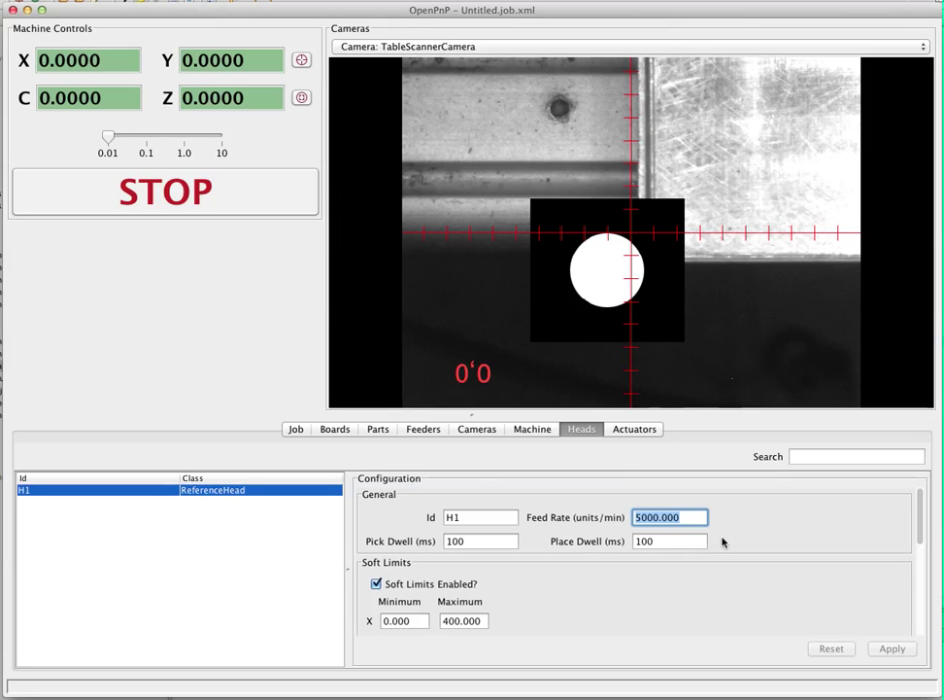
Step: Show the feeder list, set the jog increment to 1.0 and jog the camera to Y 16
left_click(429, 425)
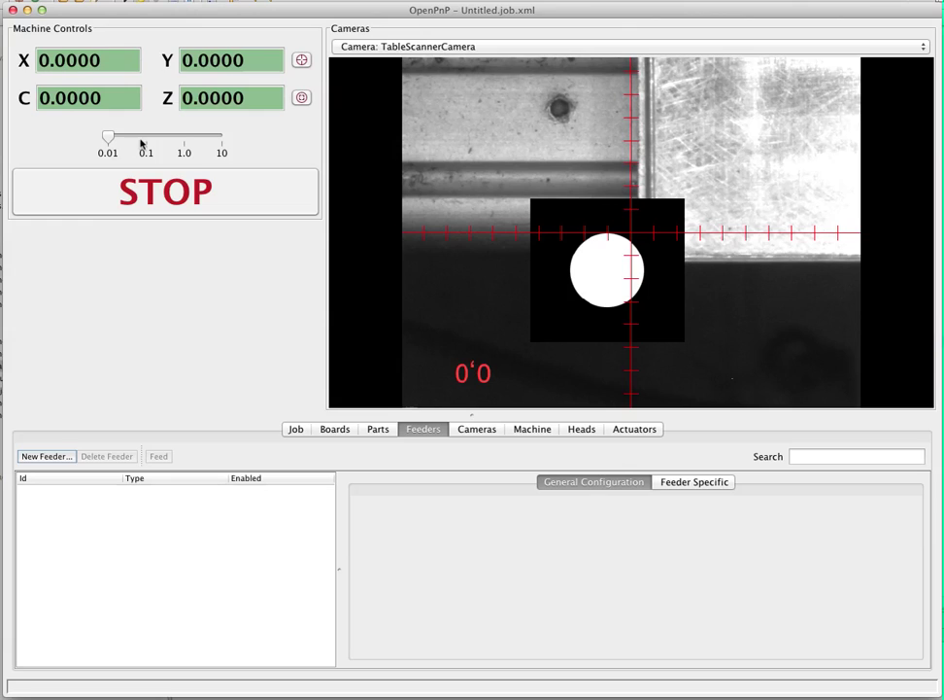
left_click(185, 138)
key("ctrl+Up")
key("ctrl+Up")
key("ctrl+Up")
key("ctrl+Up")
key("ctrl+Up")
key("ctrl+Up")
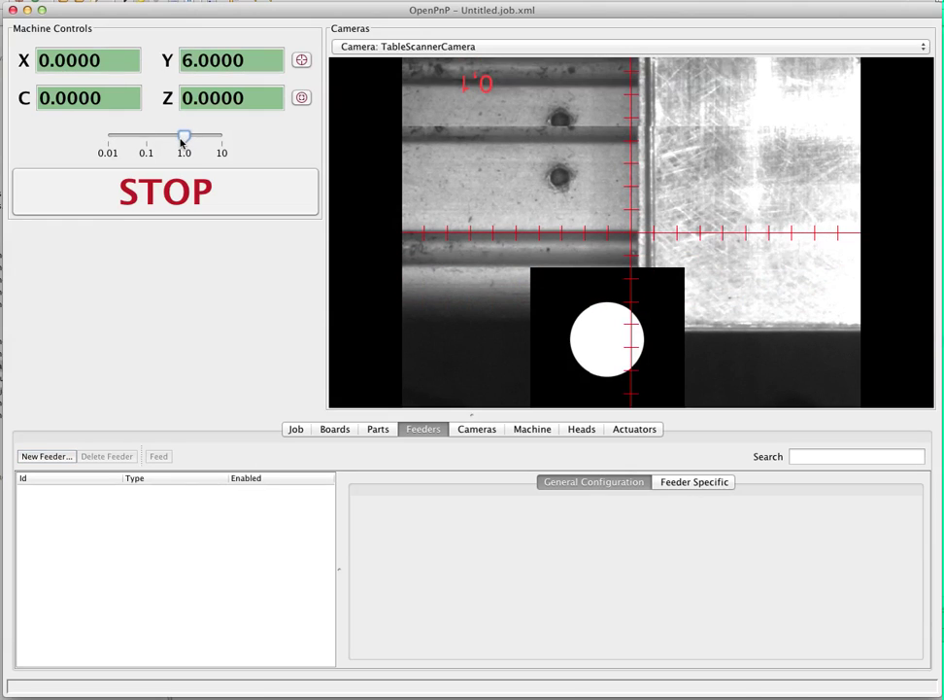
key("ctrl+Up")
key("ctrl+Up")
key("ctrl+Up")
key("ctrl+Up")
key("ctrl+Up")
key("ctrl+Up")
key("ctrl+Up")
key("ctrl+Up")
key("ctrl+Up")
key("ctrl+Up")
Step: Jog the camera in X to 29, over the second component tape
key("ctrl+Right")
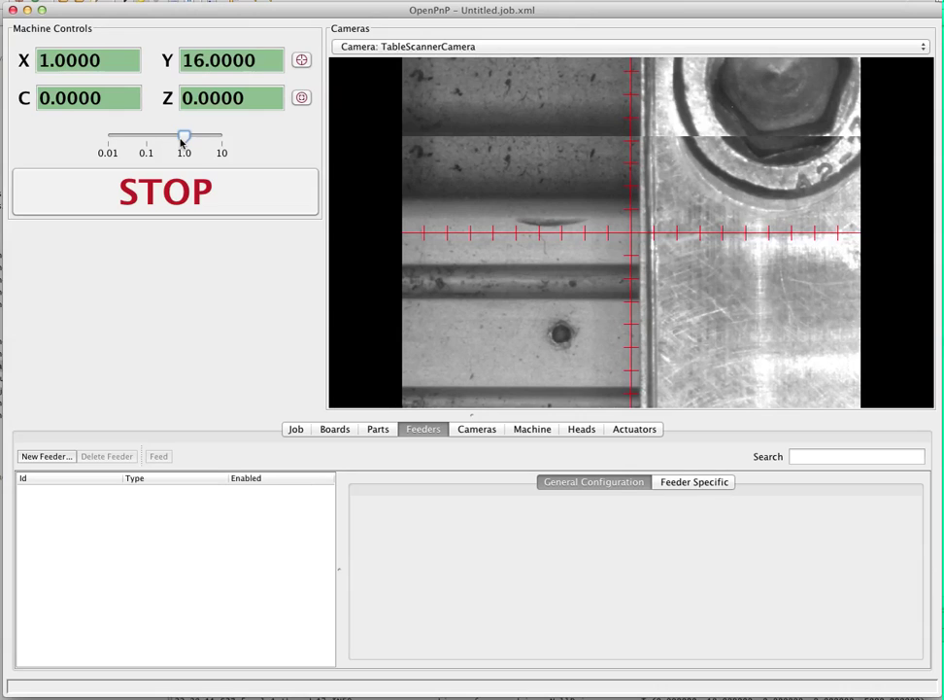
key("ctrl+Right")
key("ctrl+Right")
key("ctrl+Right")
key("ctrl+Right")
key("ctrl+Right")
key("ctrl+Right")
key("ctrl+Right")
key("ctrl+Right")
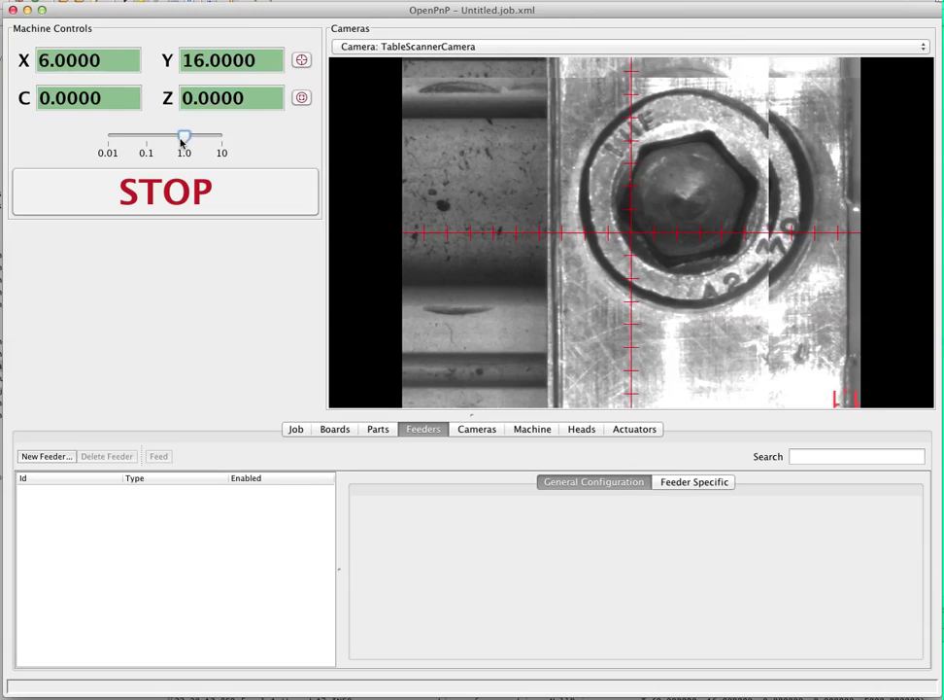
key("ctrl+Right")
key("ctrl+Right")
key("ctrl+Right")
key("ctrl+Right")
key("ctrl+Right")
key("ctrl+Right")
key("ctrl+Right")
key("ctrl+Right")
key("ctrl+Right")
key("ctrl+Right")
key("ctrl+Right")
key("ctrl+Right")
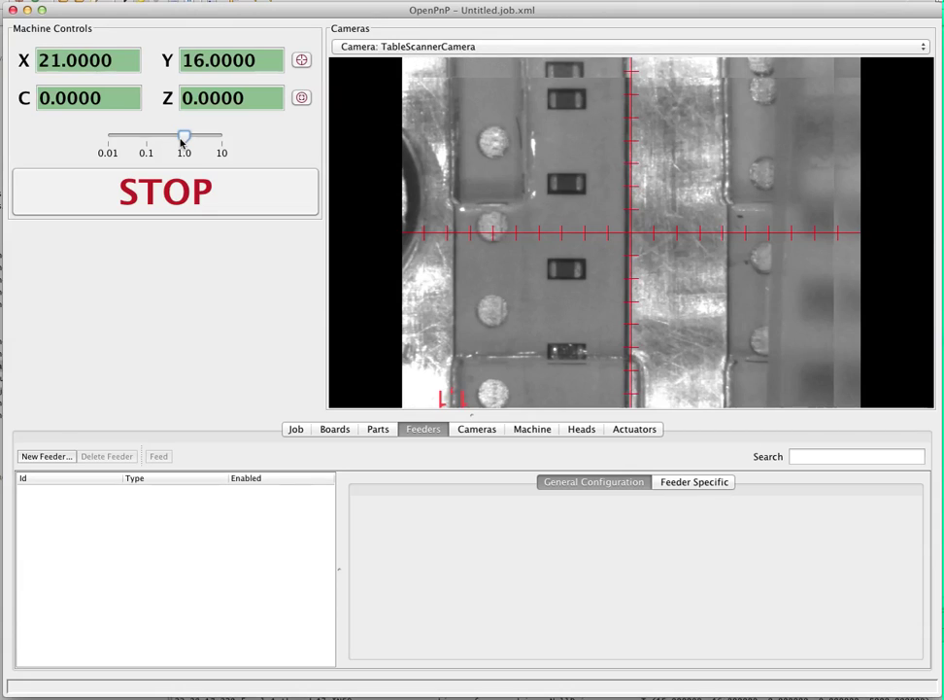
key("ctrl+Right")
key("ctrl+Right")
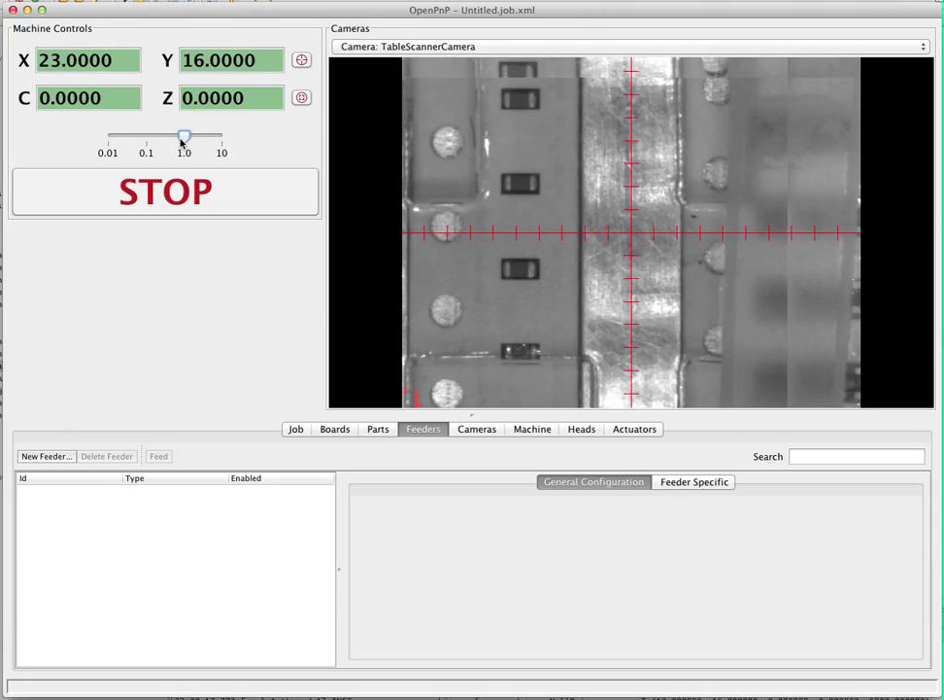
key("ctrl+Right")
key("ctrl+Right")
key("ctrl+Right")
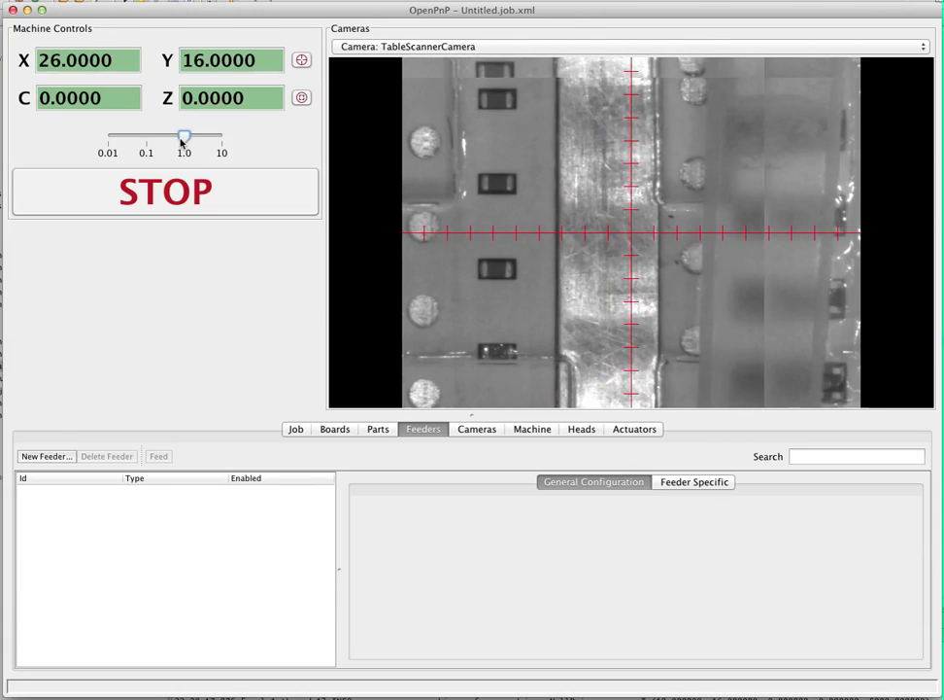
key("ctrl+Right")
key("ctrl+Right")
key("ctrl+Right")
Step: Jog the camera in Y along the tape of 102-marked parts to Y 52
key("ctrl+Up")
key("ctrl+Up")
key("ctrl+Up")
key("ctrl+Up")
key("ctrl+Up")
key("ctrl+Up")
key("ctrl+Up")
key("ctrl+Up")
key("ctrl+Up")
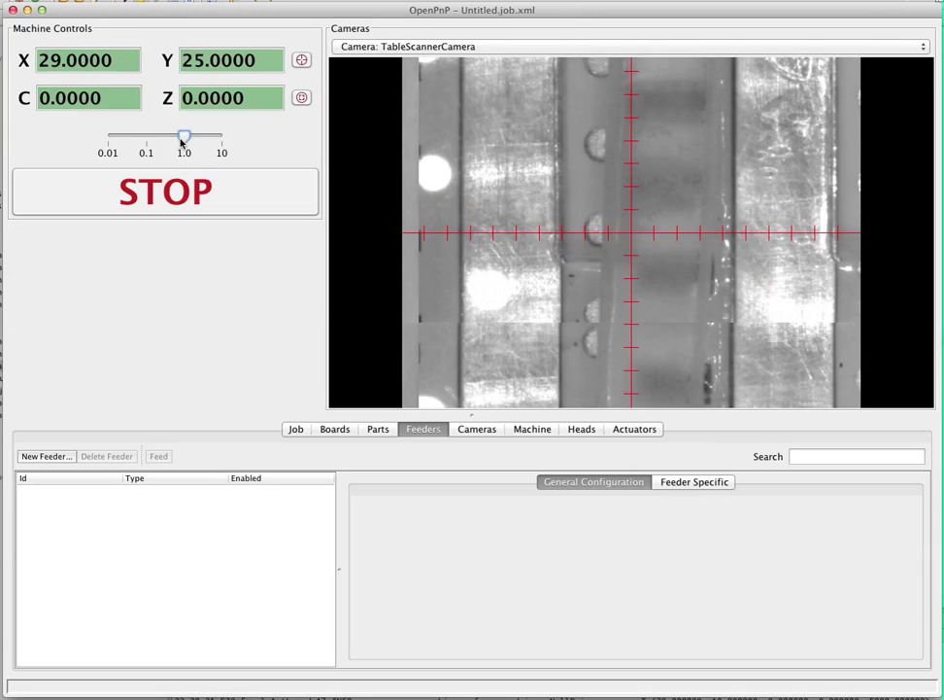
key("ctrl+Up")
key("ctrl+Up")
key("ctrl+Up")
key("ctrl+Up")
key("ctrl+Up")
key("ctrl+Up")
key("ctrl+Up")
key("ctrl+Up")
key("ctrl+Up")
key("ctrl+Up")
key("ctrl+Up")
key("ctrl+Up")
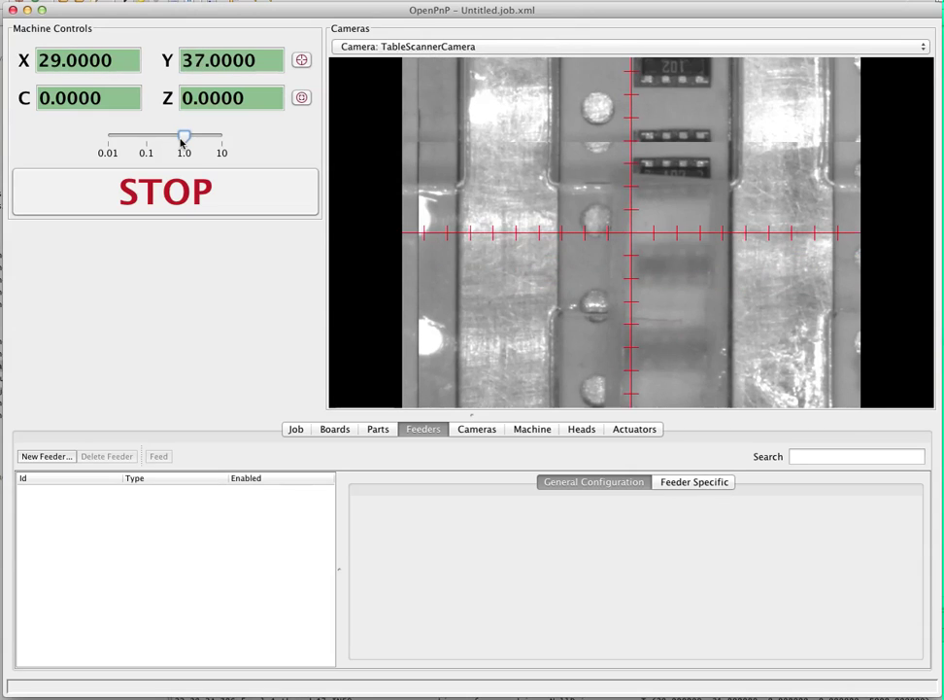
key("ctrl+Up")
key("ctrl+Up")
key("ctrl+Up")
key("ctrl+Up")
key("ctrl+Up")
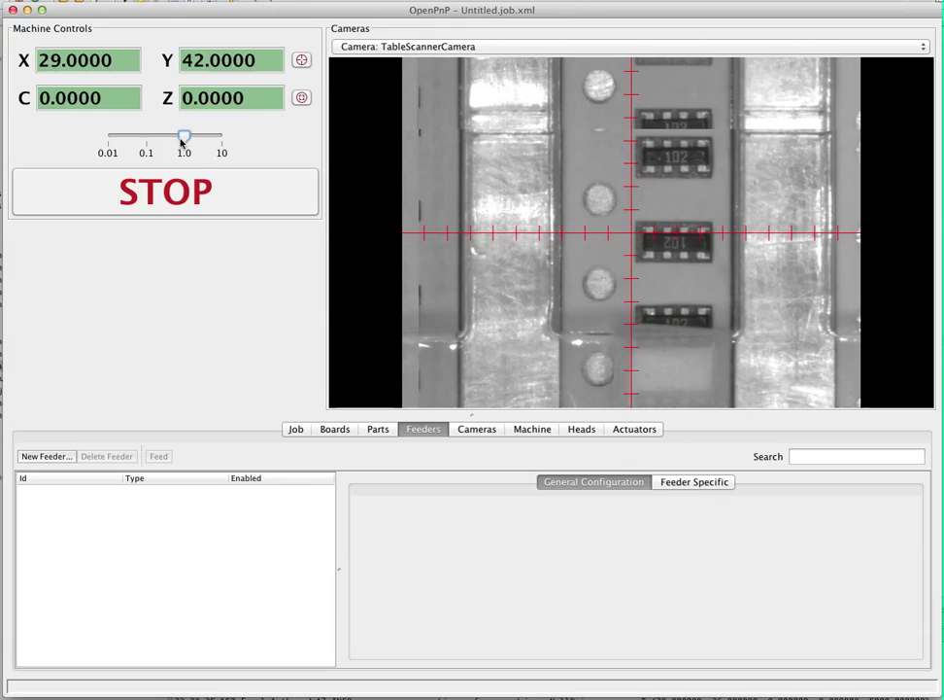
key("ctrl+Up")
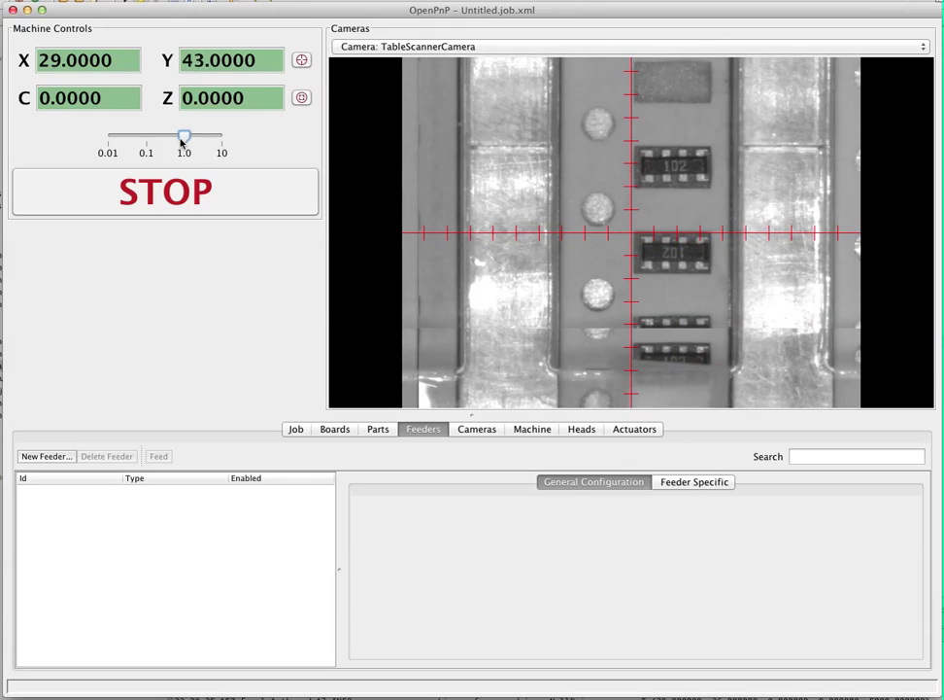
key("ctrl+Up")
key("ctrl+Up")
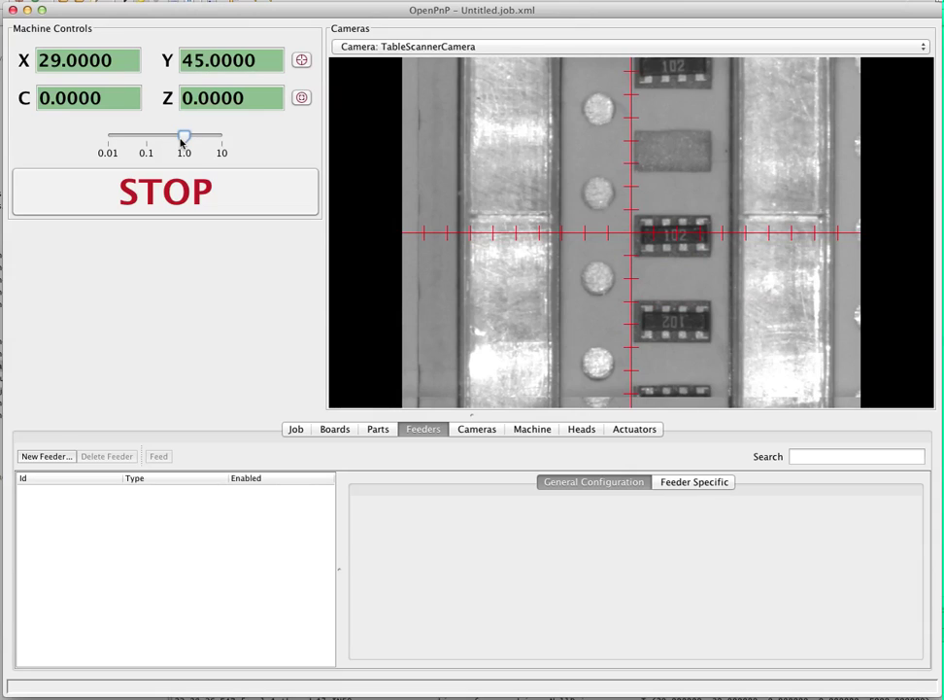
key("ctrl+Up")
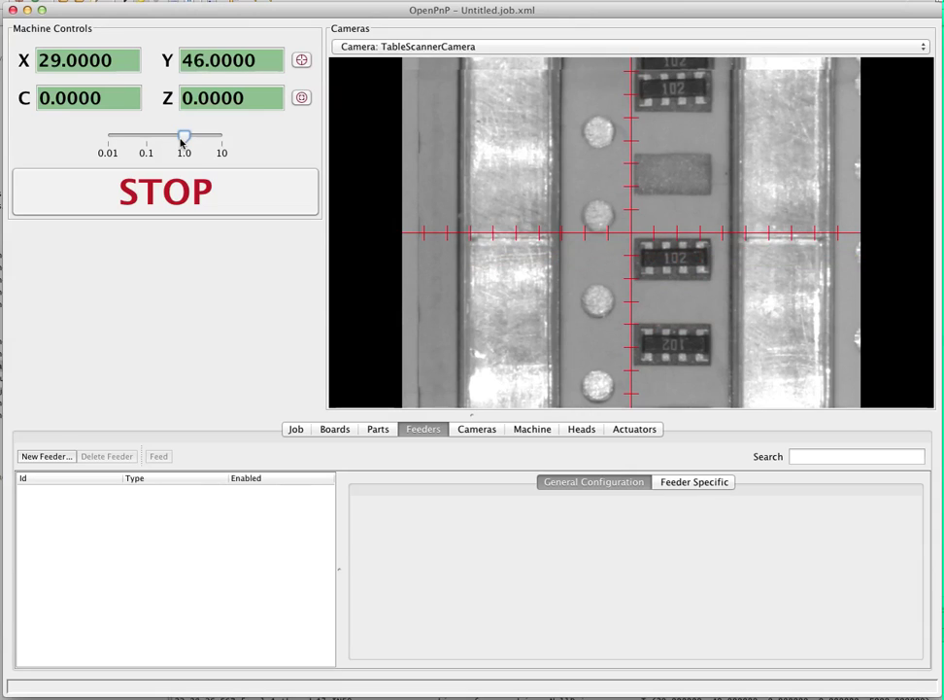
key("ctrl+Up")
key("ctrl+Up")
key("ctrl+Up")
key("ctrl+Up")
key("ctrl+Up")
key("ctrl+Up")
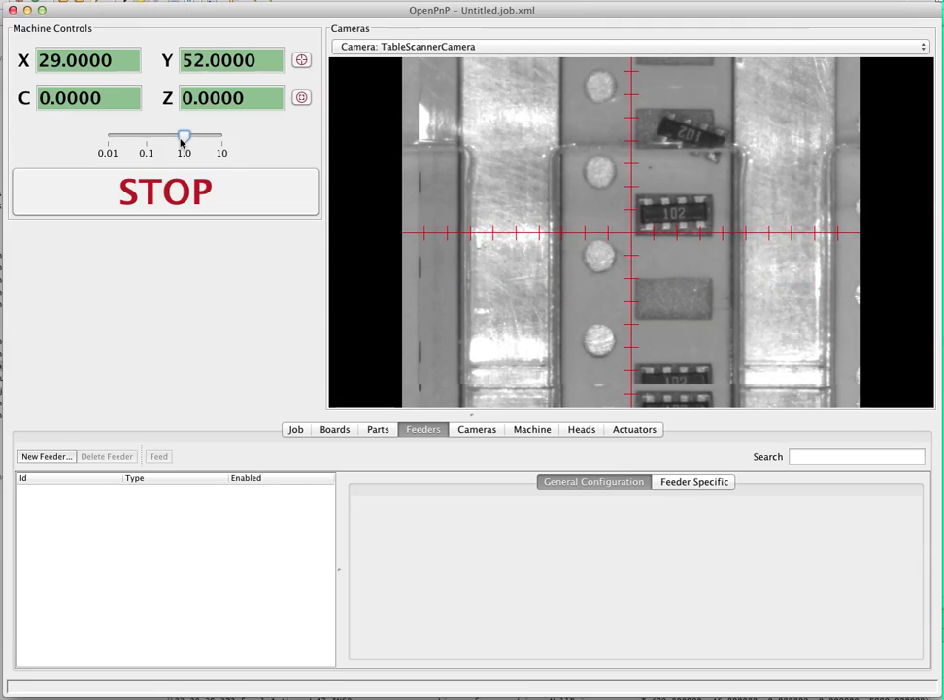
Step: Jog the camera back along the tape to Y 36, where the exposed 102-marked parts begin
key("ctrl+shift+Down")
key("ctrl+shift+Down")
key("ctrl+shift+Down")
key("ctrl+shift+Down")
key("ctrl+shift+Down")
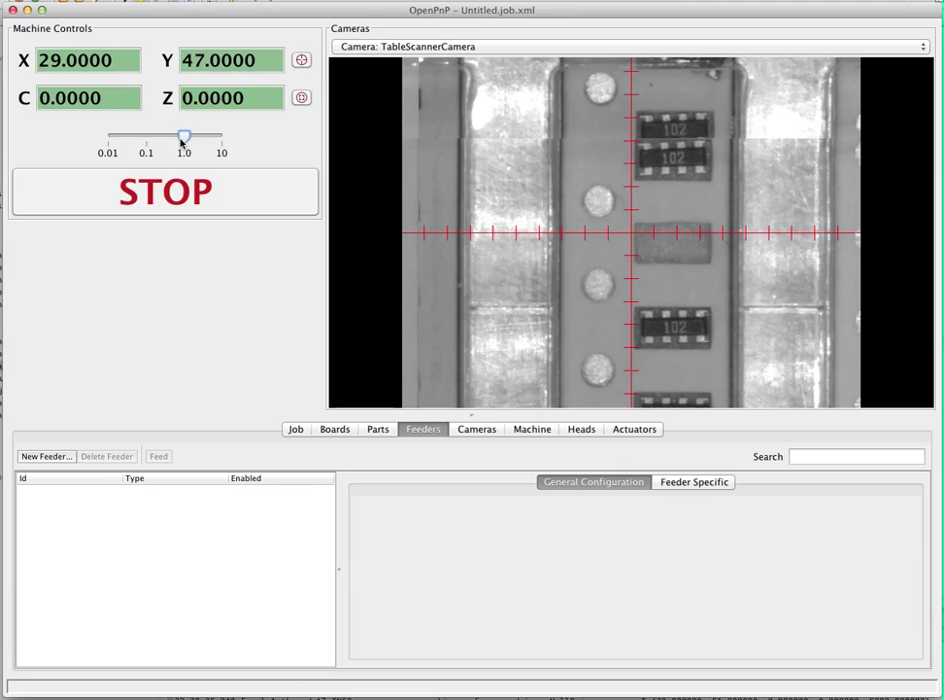
key("ctrl+shift+Down")
key("ctrl+shift+Down")
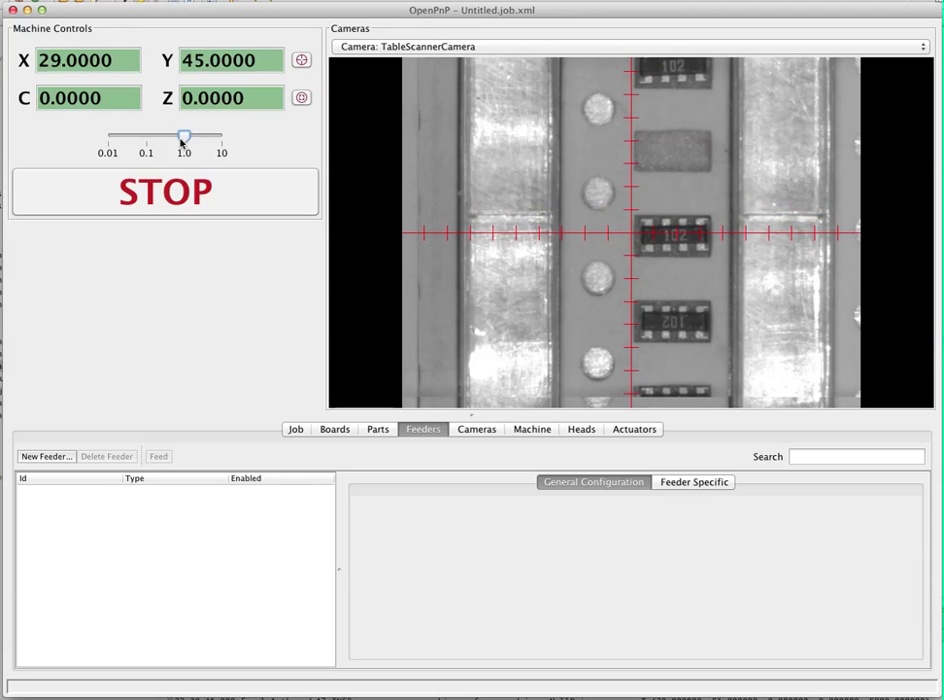
key("ctrl+shift+Down")
key("ctrl+shift+Down")
key("ctrl+shift+Down")
key("ctrl+shift+Down")
key("ctrl+shift+Down")
key("ctrl+shift+Down")
key("ctrl+shift+Down")
key("ctrl+shift+Down")
key("ctrl+shift+Down")
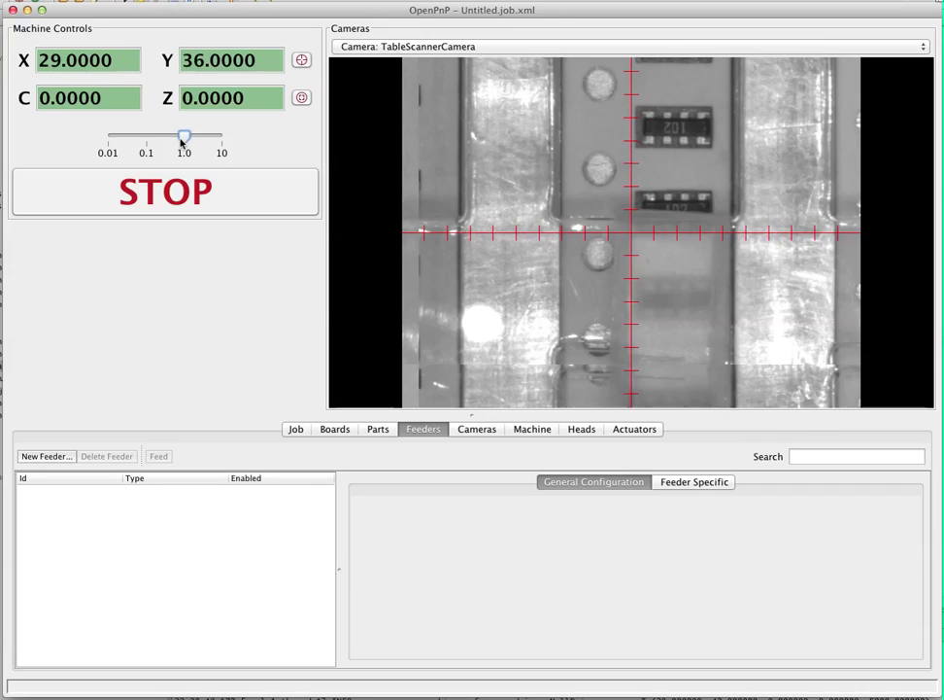
Step: Jog the camera in Y along the covered part of the tape of 102-marked parts to Y 23
key("ctrl+shift+Down")
key("ctrl+shift+Down")
key("ctrl+shift+Down")
key("ctrl+shift+Down")
key("ctrl+shift+Down")
key("ctrl+shift+Down")
key("ctrl+shift+Down")
key("ctrl+shift+Down")
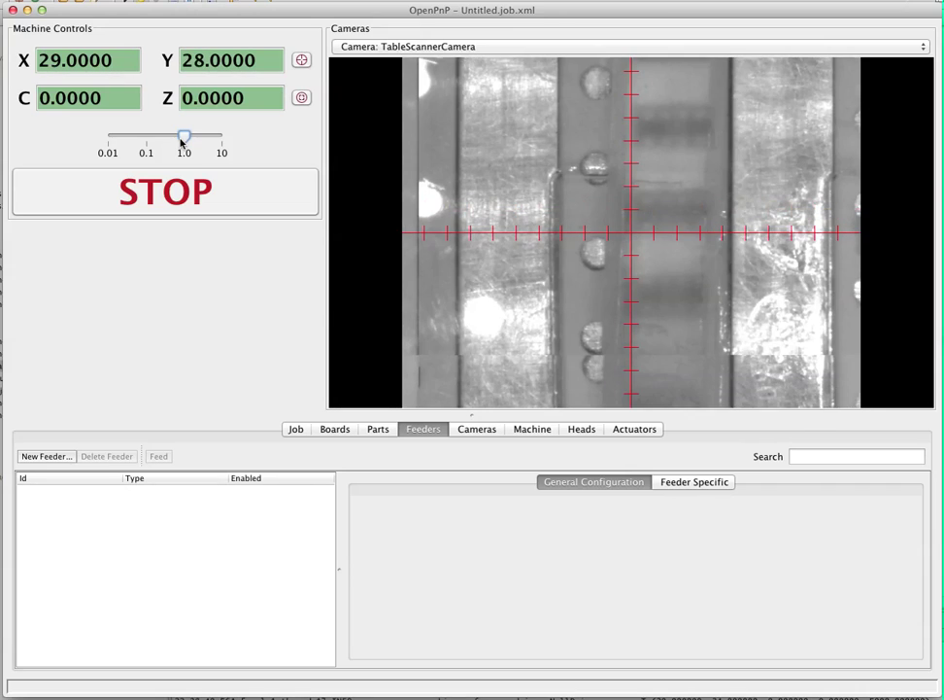
key("ctrl+shift+Down")
key("ctrl+shift+Down")
key("ctrl+shift+Down")
key("ctrl+shift+Down")
key("ctrl+shift+Down")
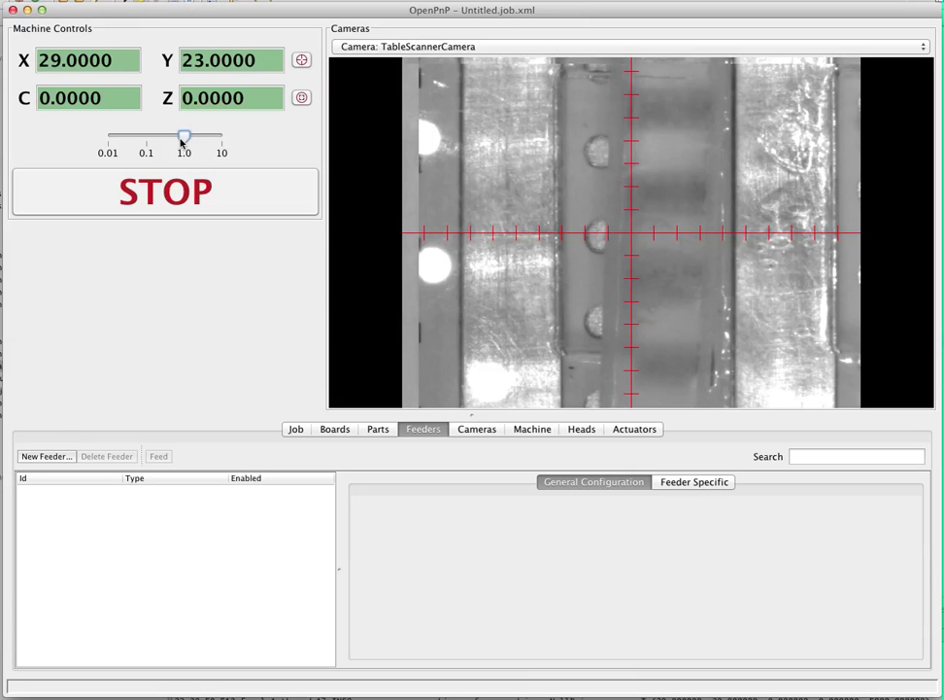
Step: Jog the camera to X 31, Y 45, over the 102-marked part next to the empty pocket
key("ctrl+shift+Up")
key("ctrl+shift+Up")
key("ctrl+shift+Up")
key("ctrl+shift+Up")
key("ctrl+shift+Up")
key("ctrl+shift+Up")
key("ctrl+shift+Up")
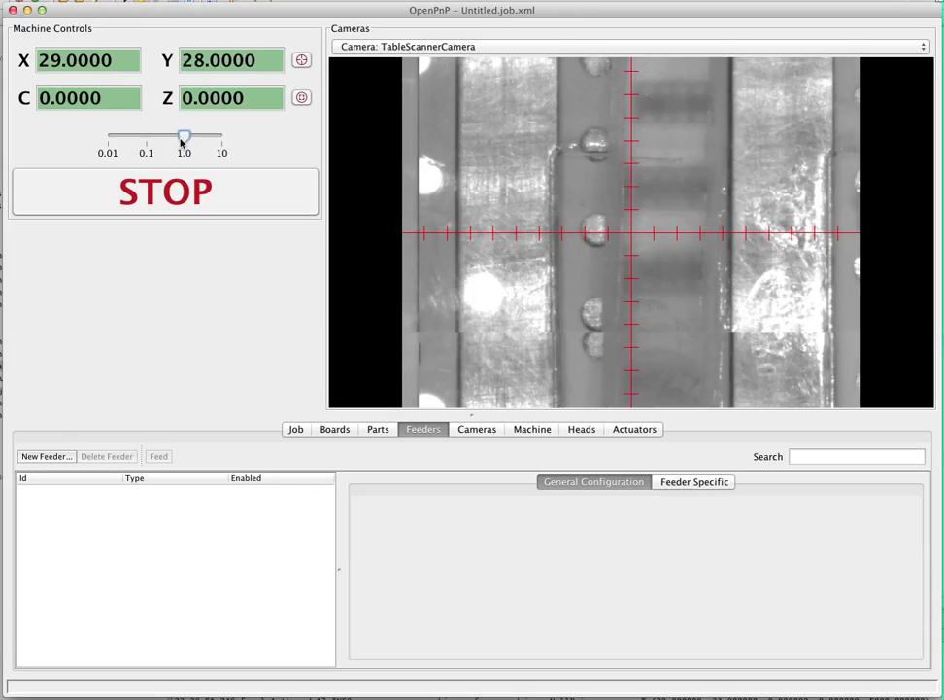
key("ctrl+shift+Up")
key("ctrl+shift+Up")
key("ctrl+shift+Up")
key("ctrl+shift+Up")
key("ctrl+shift+Up")
key("ctrl+shift+Up")
key("ctrl+shift+Up")
key("ctrl+shift+Up")
key("ctrl+shift+Up")
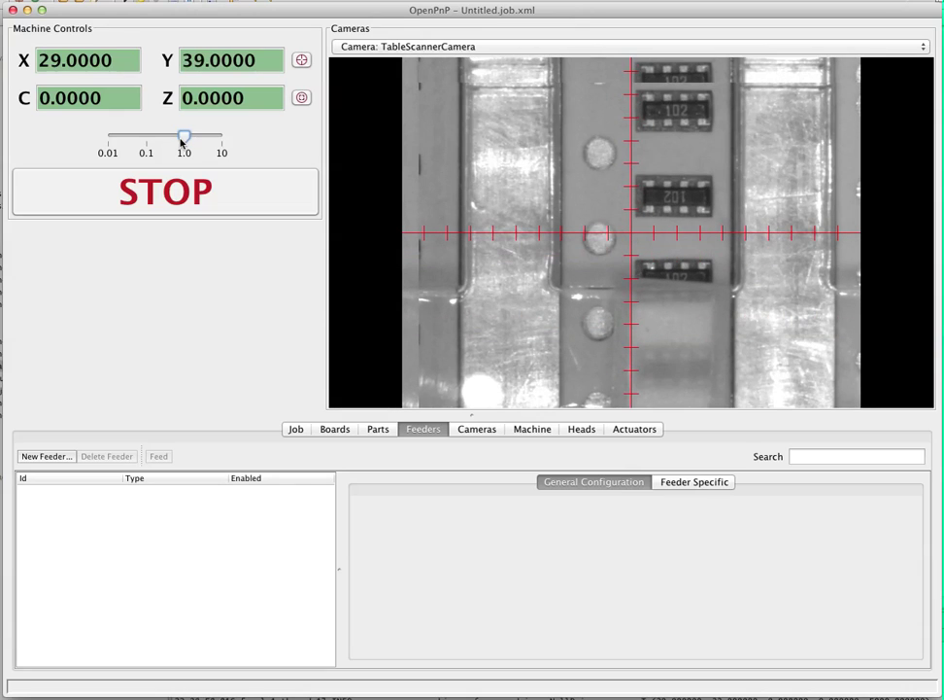
key("ctrl+shift+Up")
key("ctrl+shift+Up")
key("ctrl+shift+Up")
key("ctrl+shift+Up")
key("ctrl+shift+Up")
key("ctrl+shift+Up")
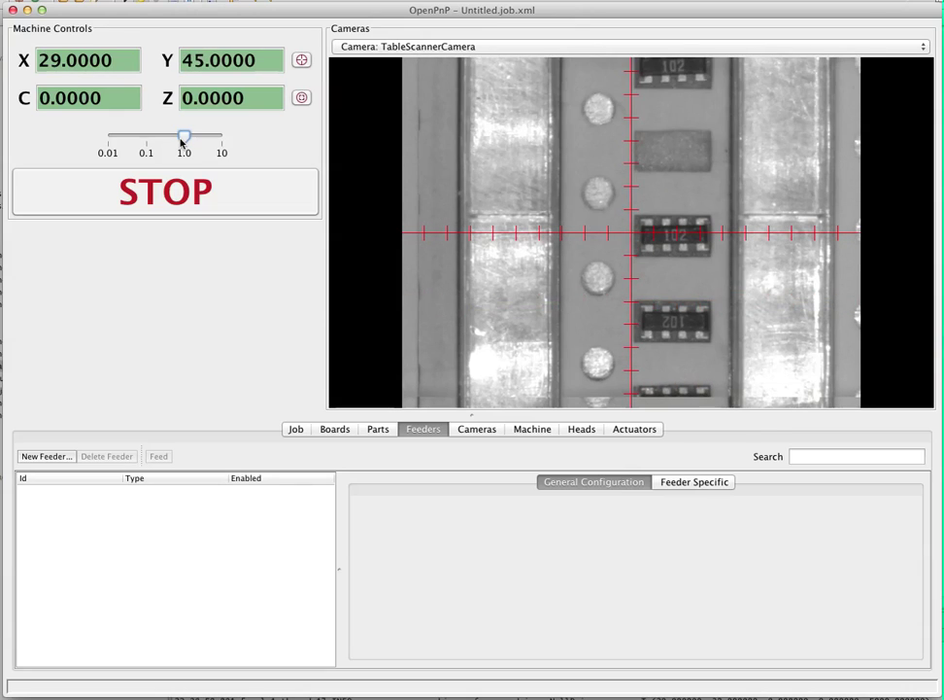
key("ctrl+shift+Right")
key("ctrl+shift+Right")
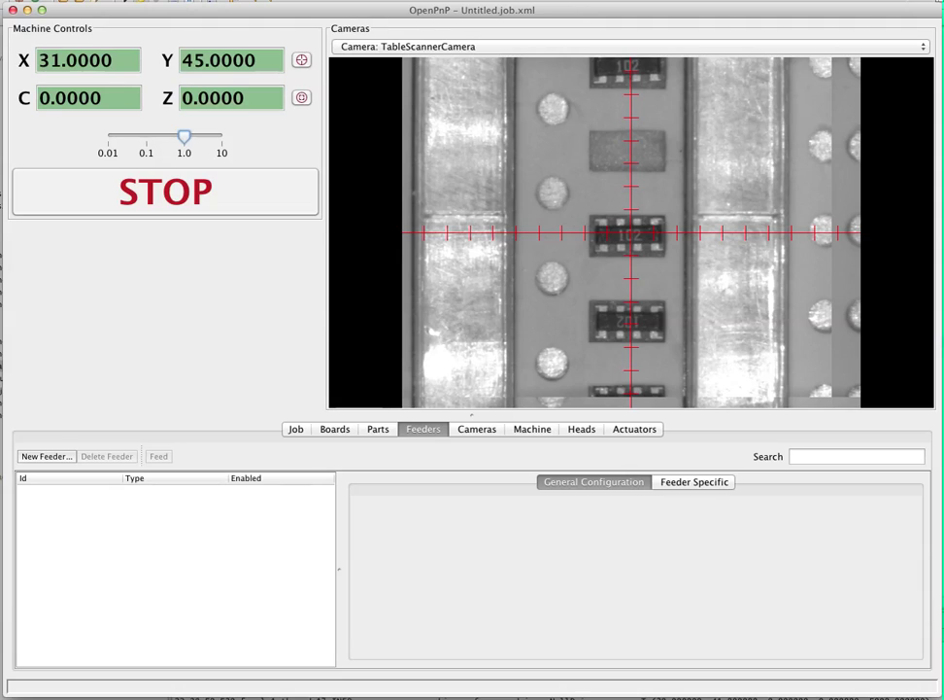
Step: Add a new feeder of type ReferenceTapeFeeder and enable it
left_click(48, 457)
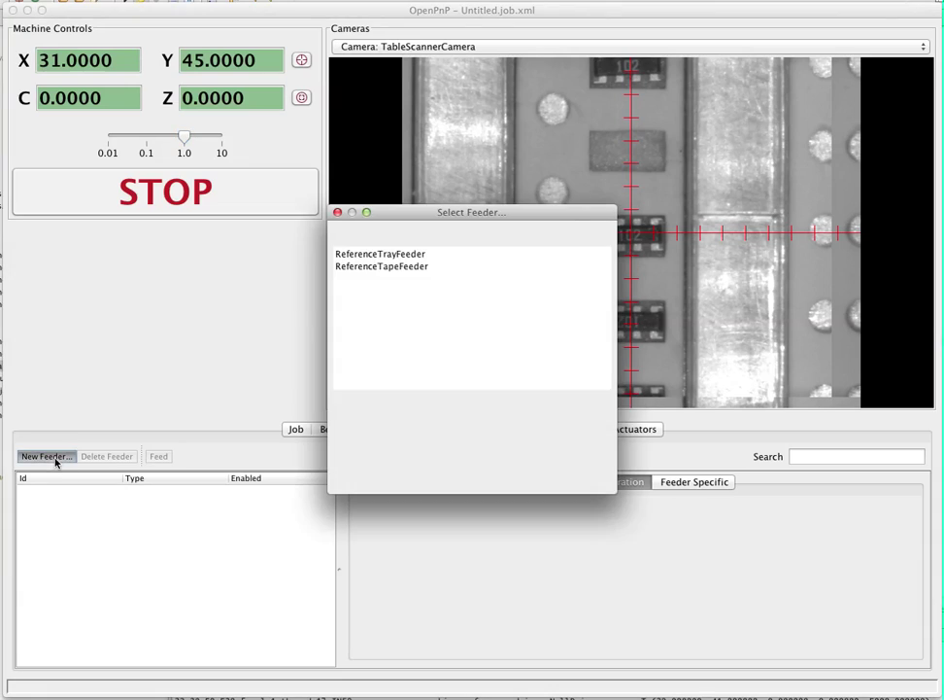
left_click(384, 265)
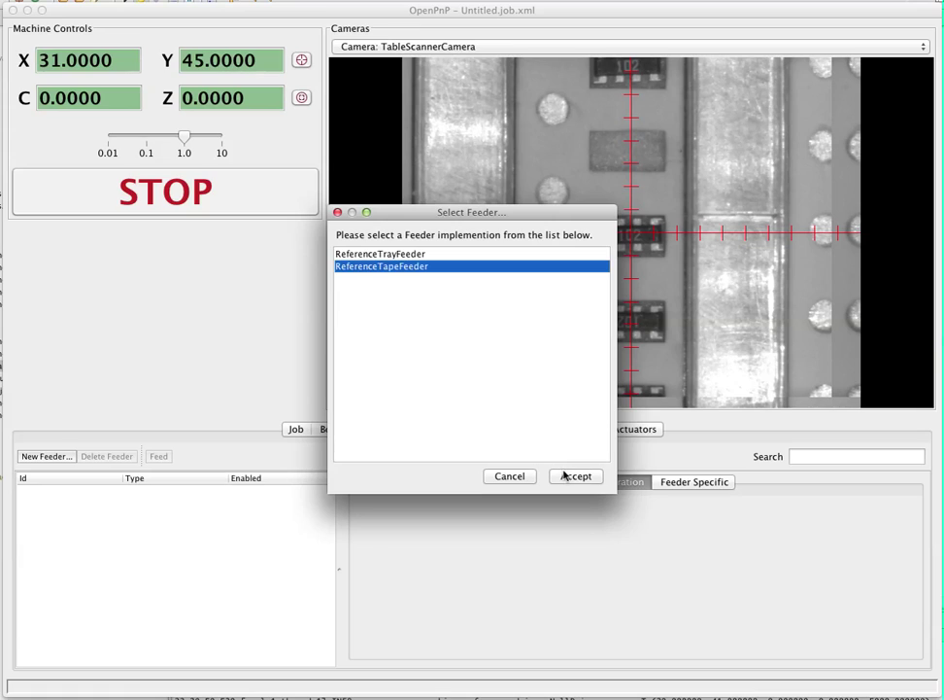
left_click(576, 477)
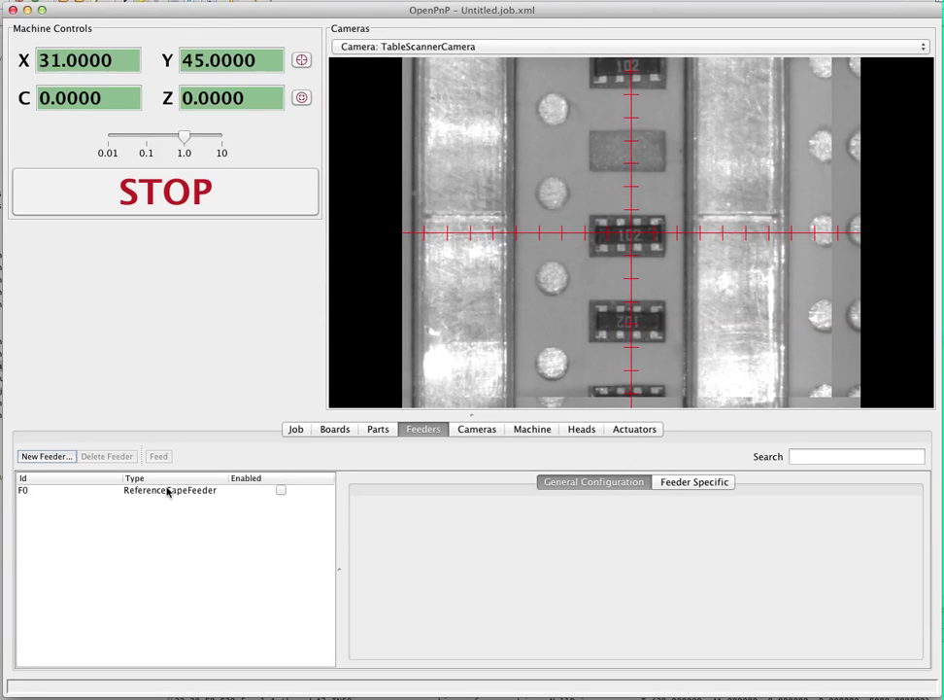
left_click(160, 490)
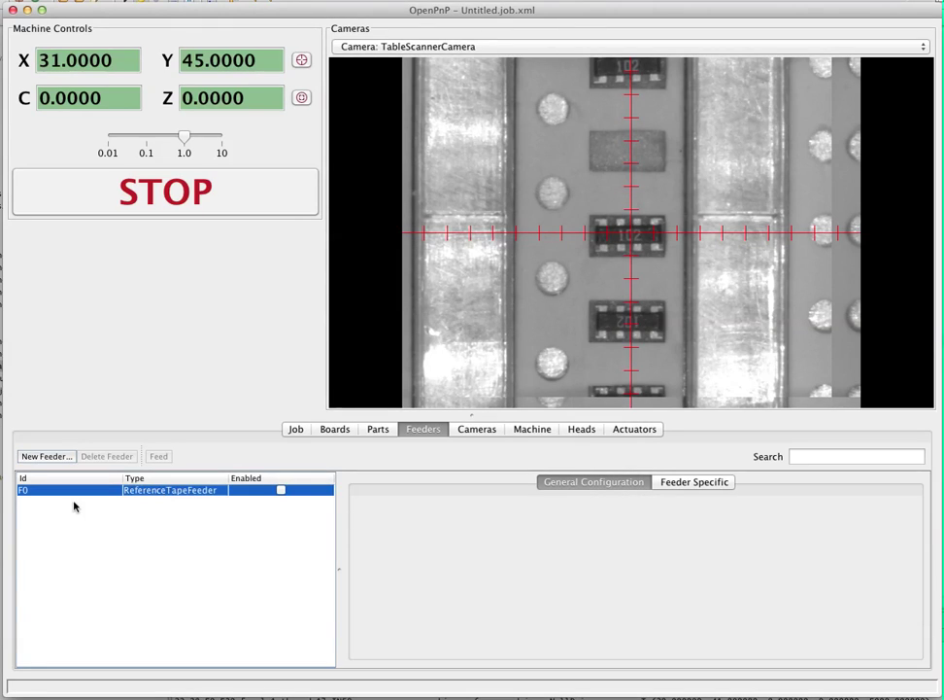
left_click(29, 491)
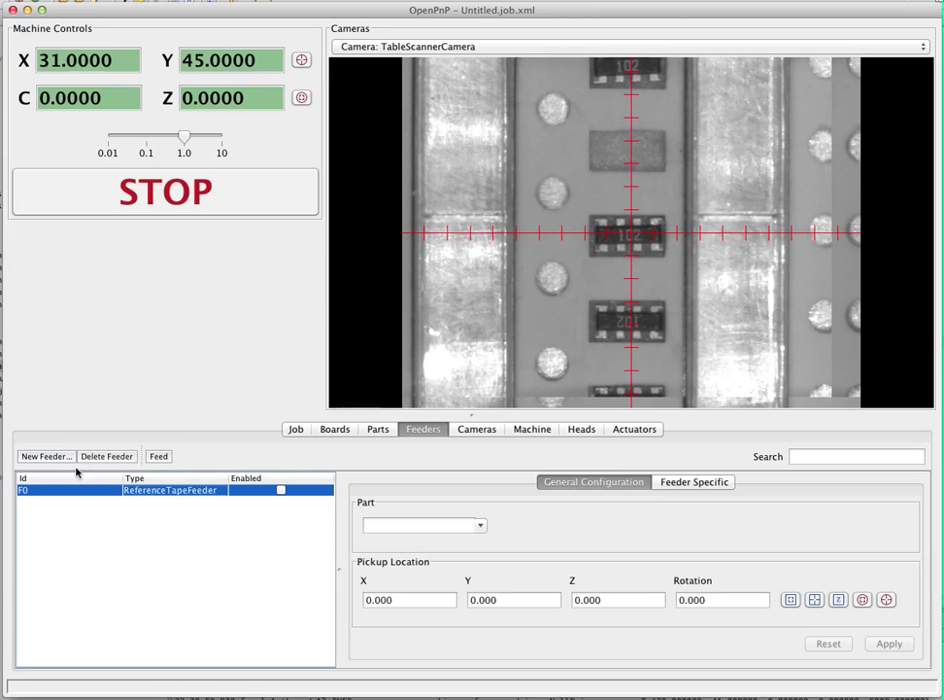
left_click(282, 490)
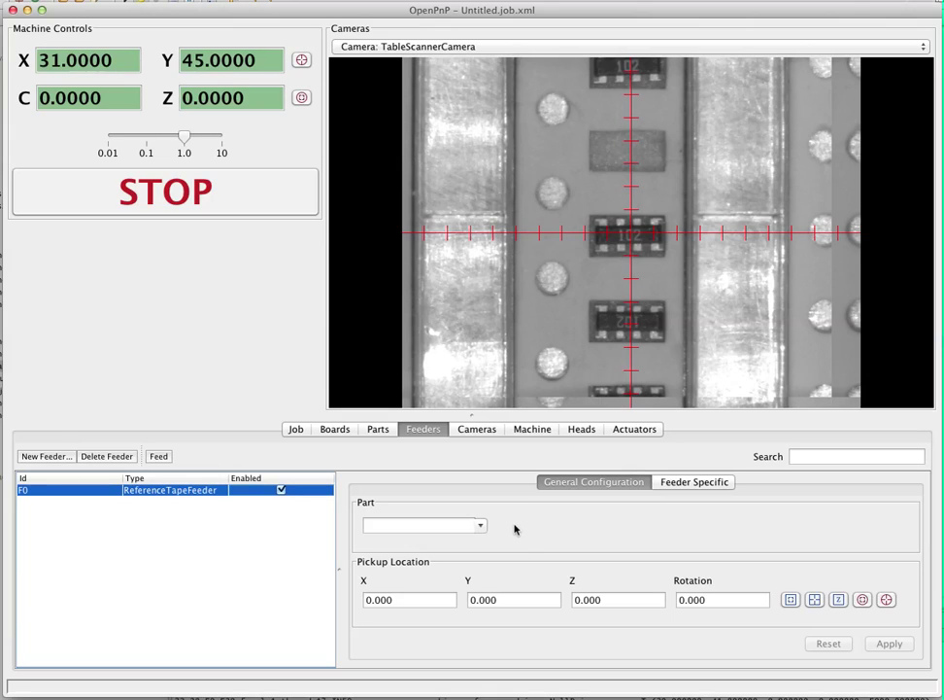
Step: Assign the part R-0805-1K to the new tape feeder
left_click(480, 526)
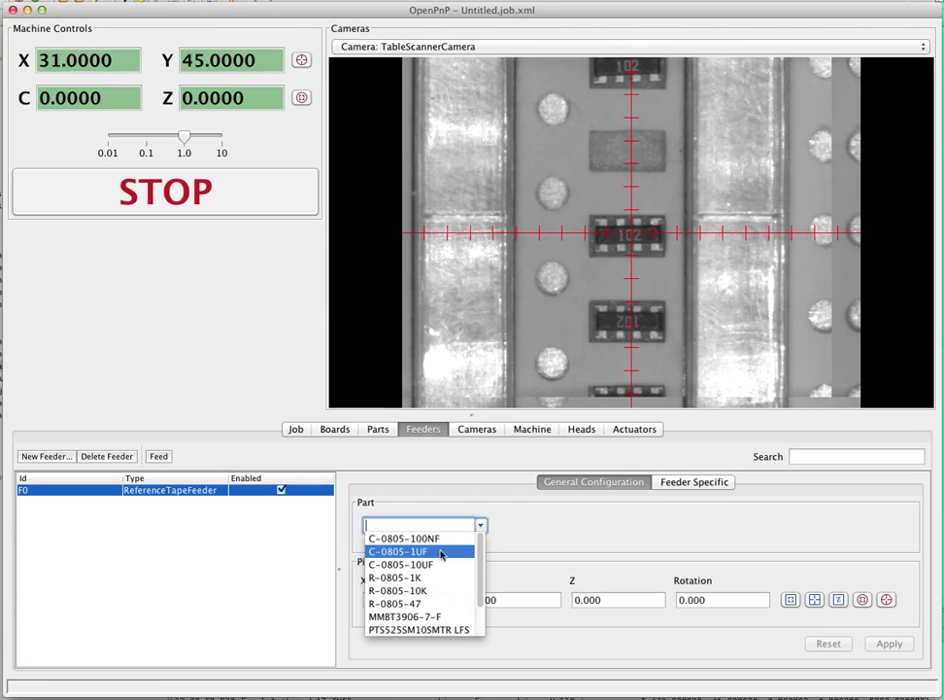
scroll(425, 590, "down", 3)
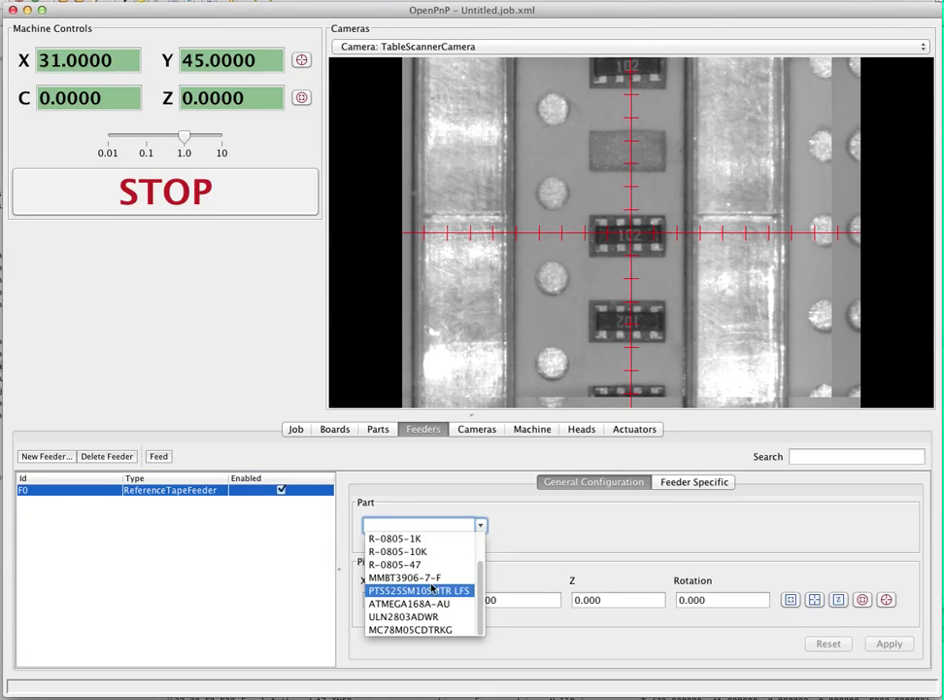
scroll(433, 611, "up", 3)
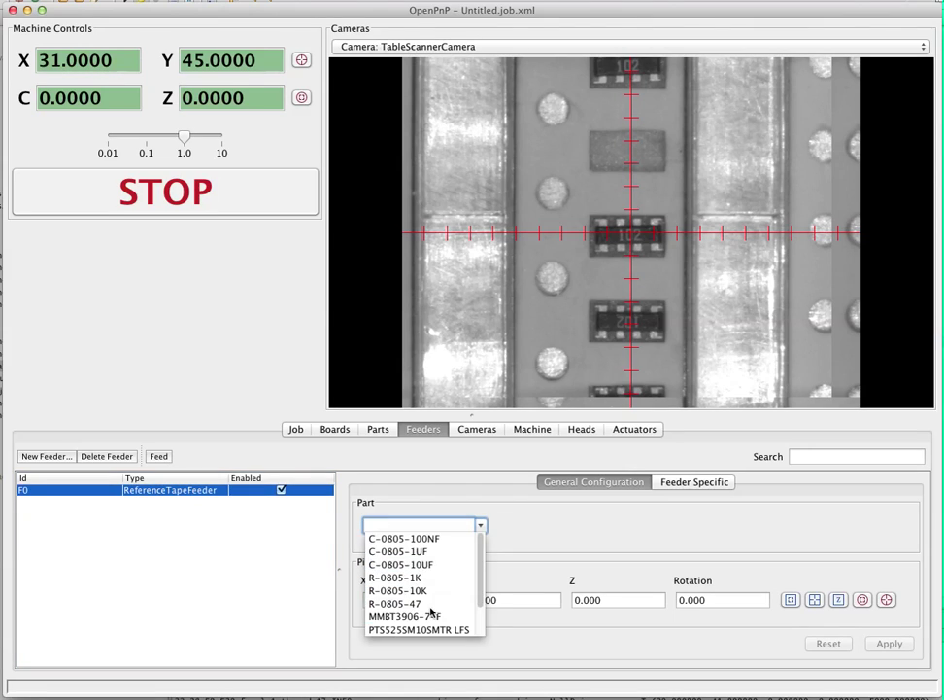
scroll(431, 609, "down", 2)
scroll(431, 608, "up", 2)
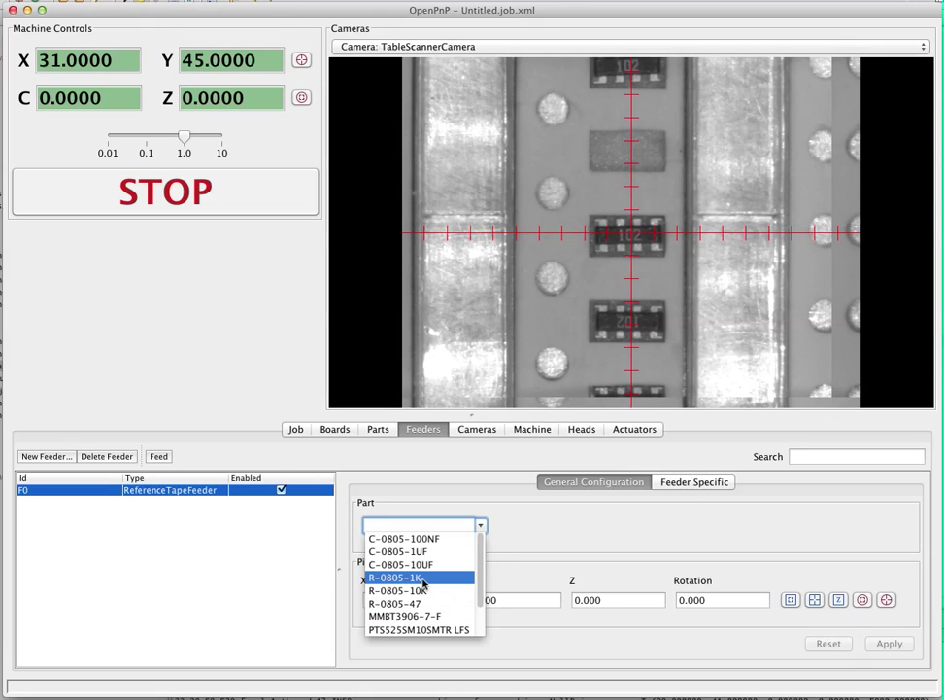
left_click(423, 583)
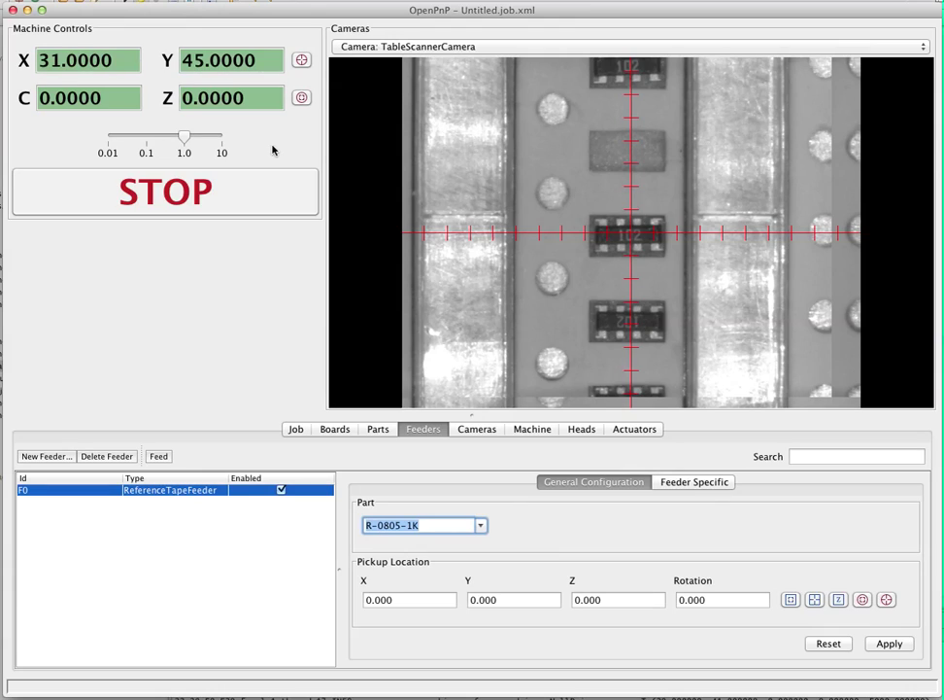
Step: Jog the camera in 0.1 increments to X 30.9, Y 44.9 and apply the captured camera position as the feeder's pickup location
left_click(141, 136)
key("ctrl+shift+Left")
key("ctrl+shift+Left")
key("ctrl+shift+Down")
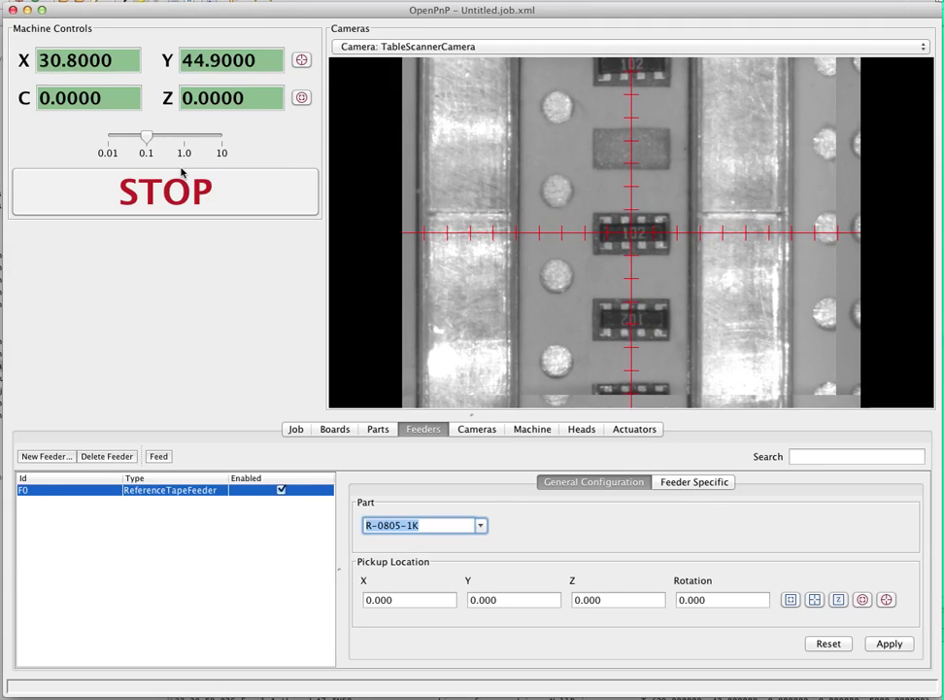
key("ctrl+shift+Right")
key("ctrl+shift+Right")
key("ctrl+shift+Left")
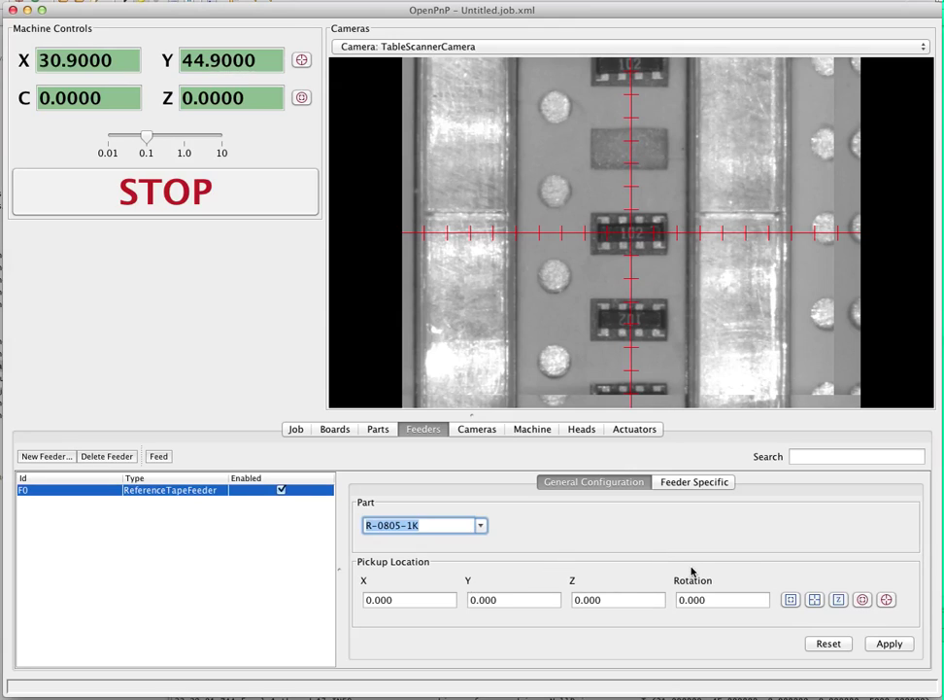
left_click(790, 600)
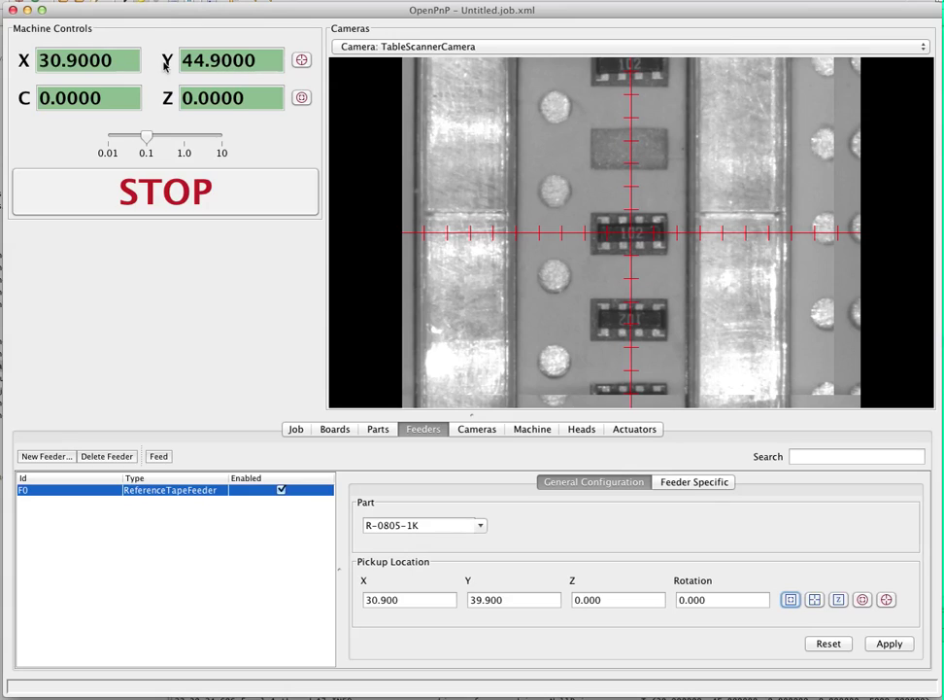
left_click(892, 645)
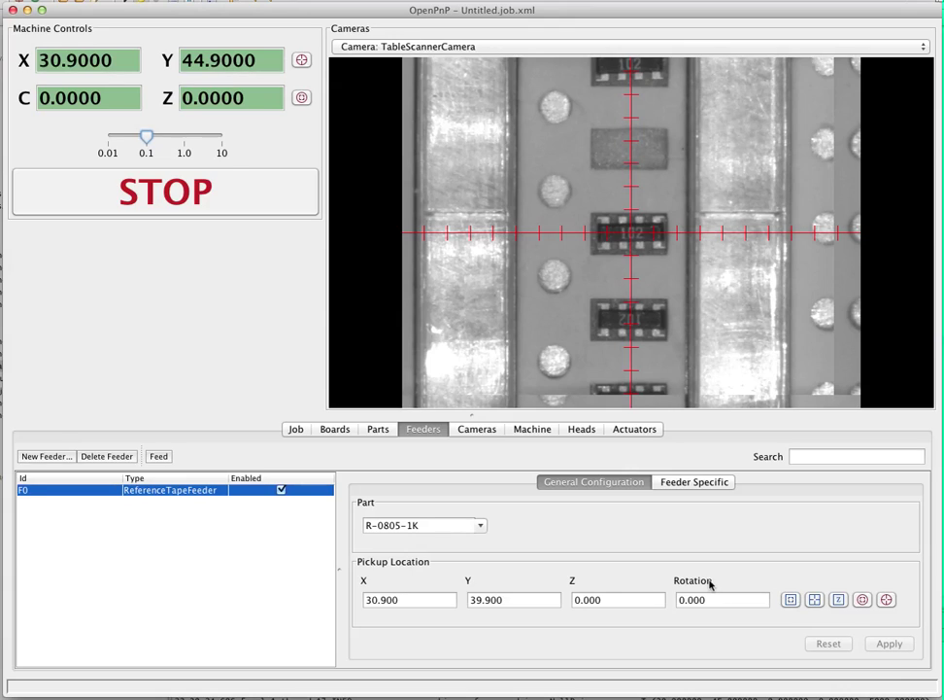
Step: Set the feed rate in the feeder-specific settings to 100 units/min
left_click(681, 483)
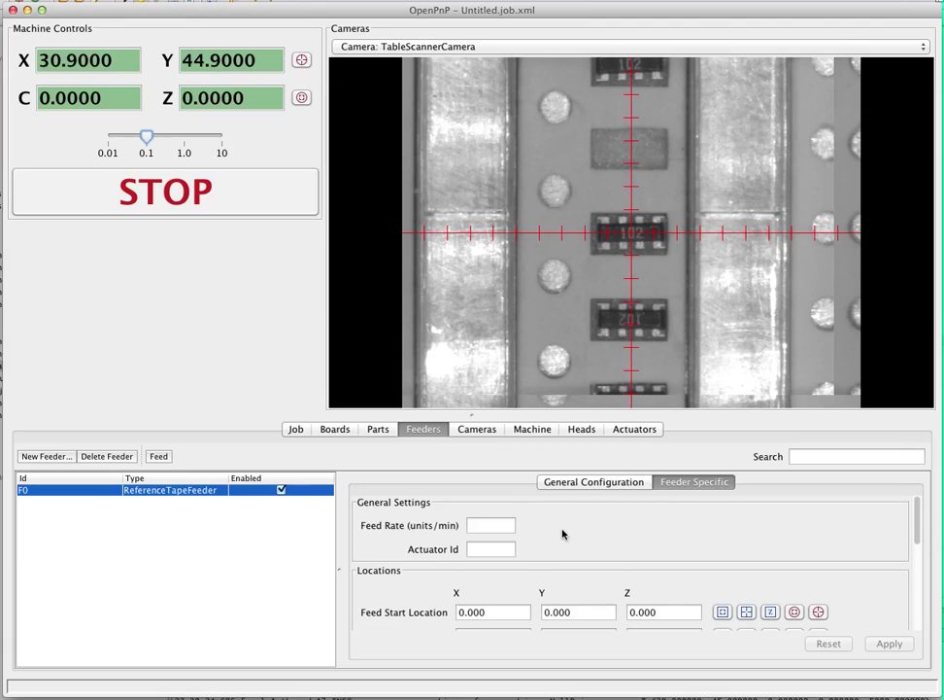
left_click(493, 524)
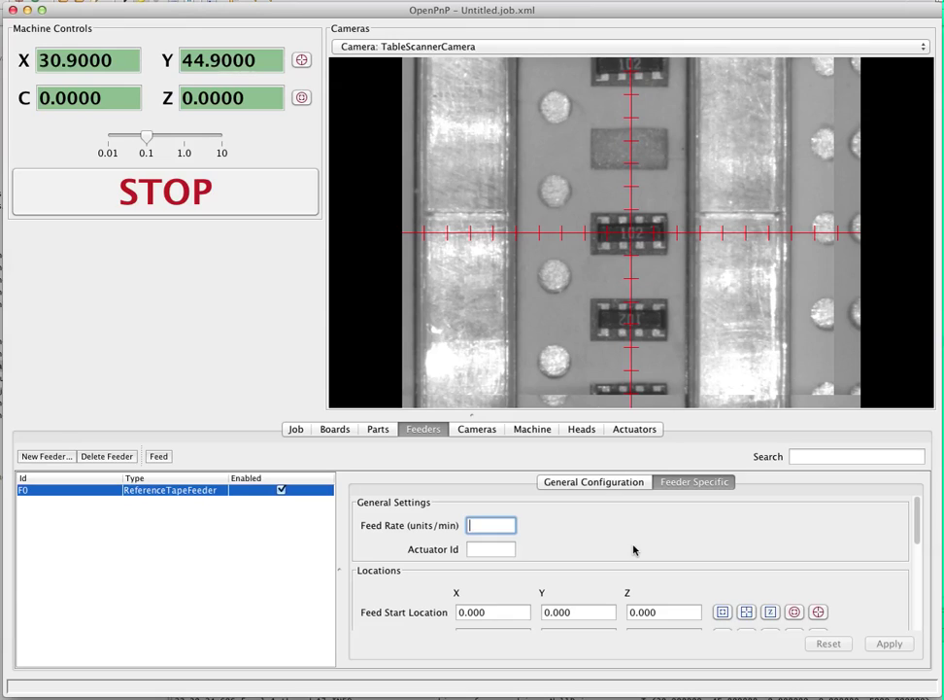
type("100")
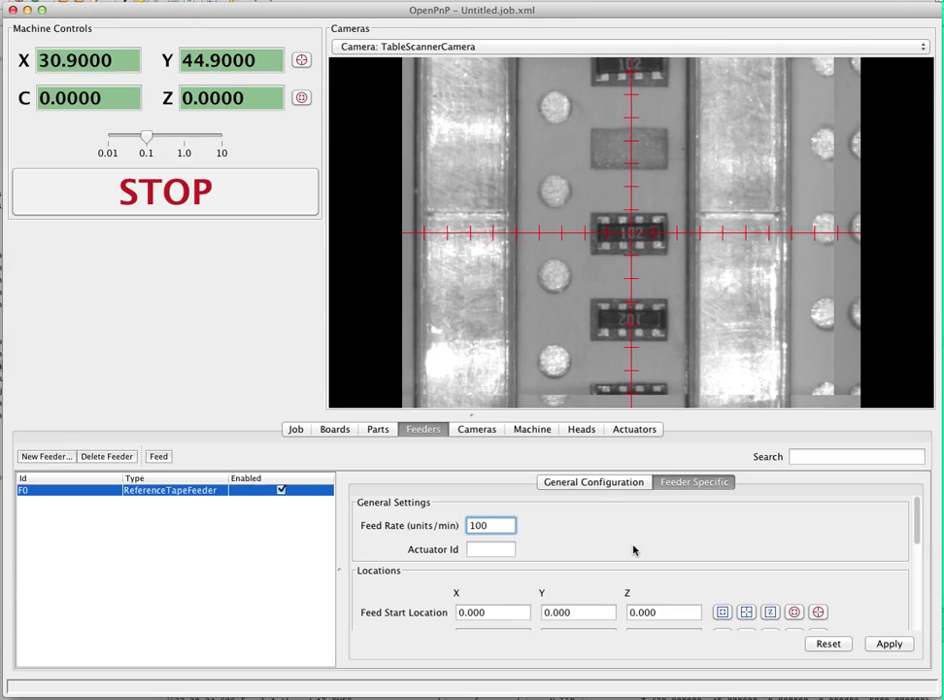
key("Return")
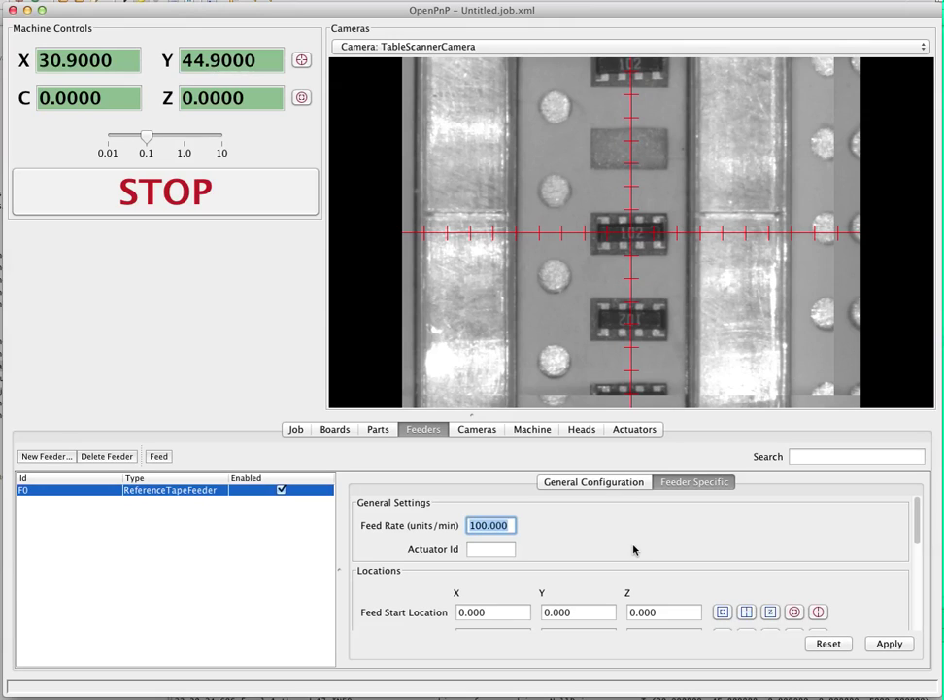
Step: Look up the id of the actuator on head H1 and enter PIN as the feeder's Actuator Id
left_click(498, 549)
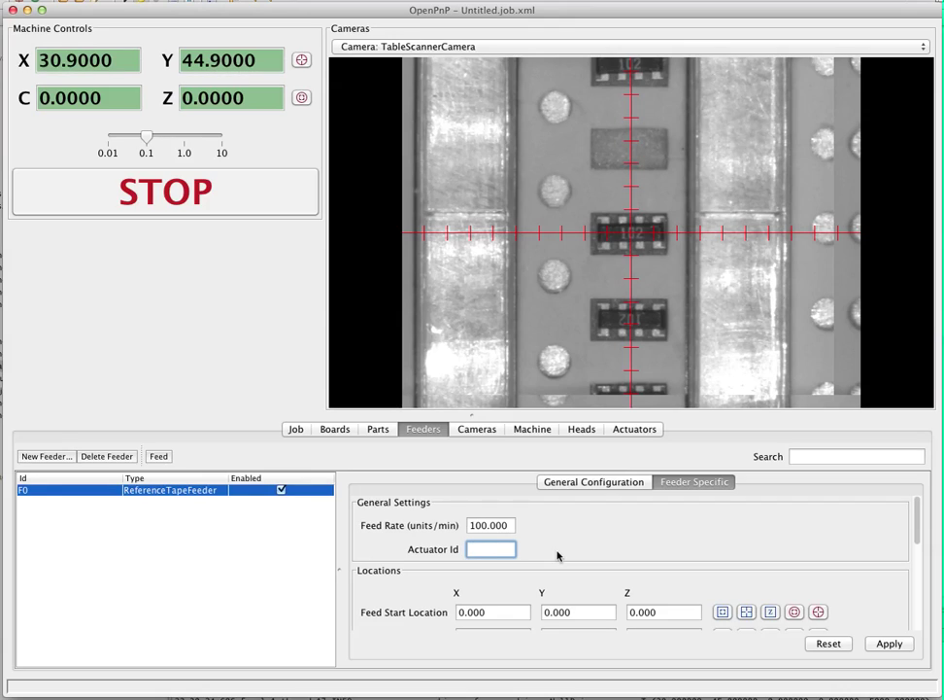
left_click(634, 428)
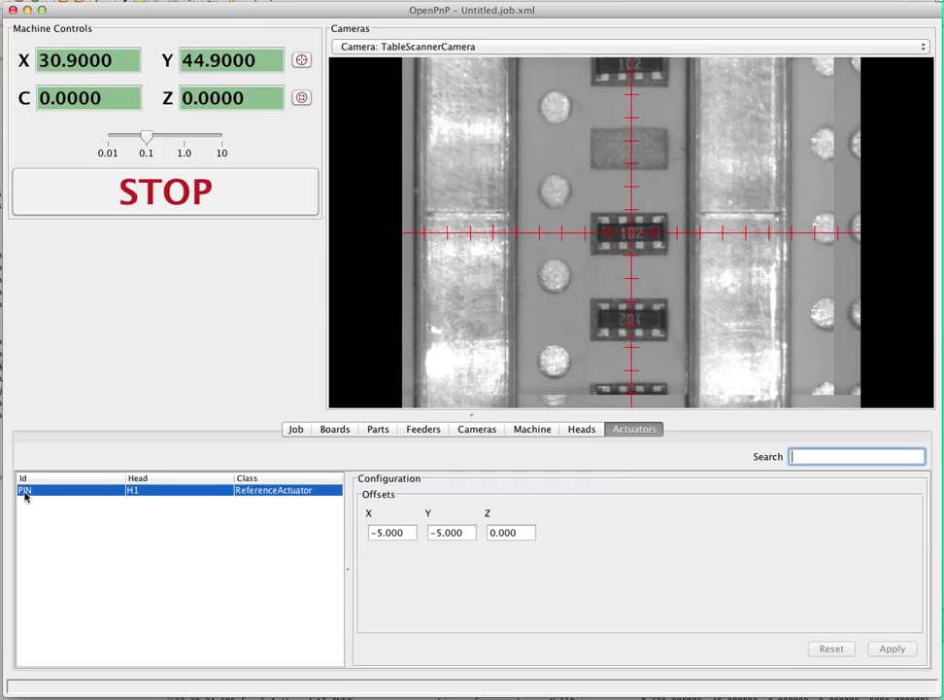
left_click(423, 429)
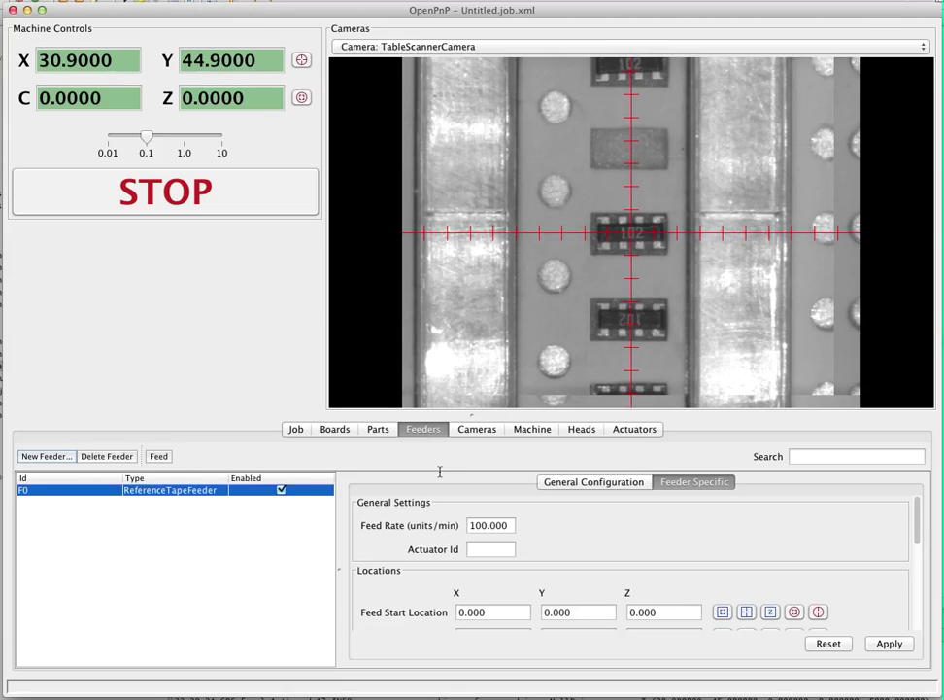
left_click(479, 550)
type("PIN")
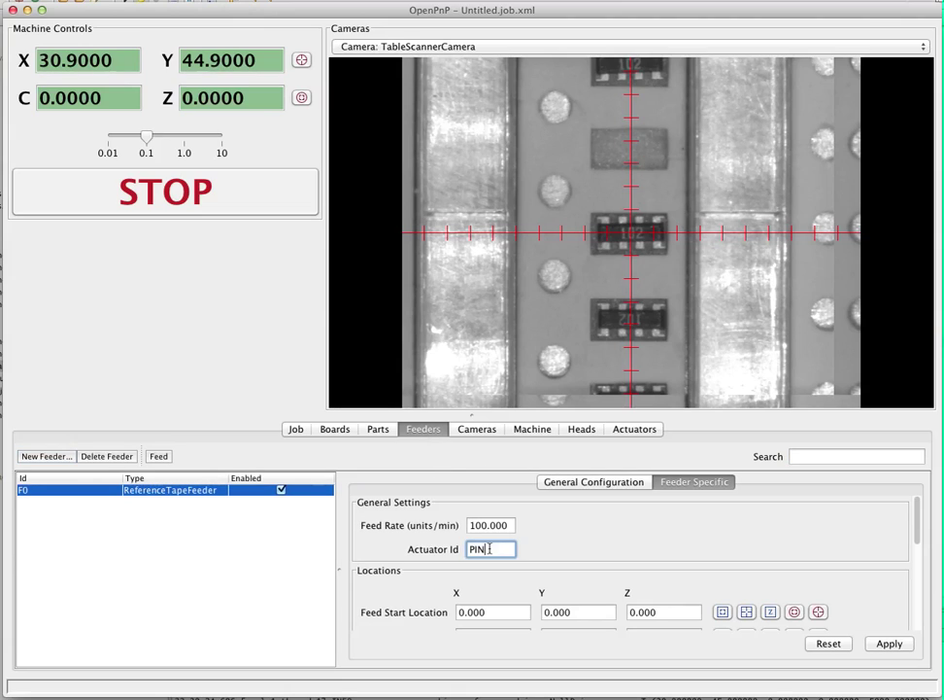
double_click(477, 549)
Step: Jog the camera in 1.0 increments down the tape and over its sprocket holes to X 27.9, Y 18.9
scroll(744, 546, "down", 5)
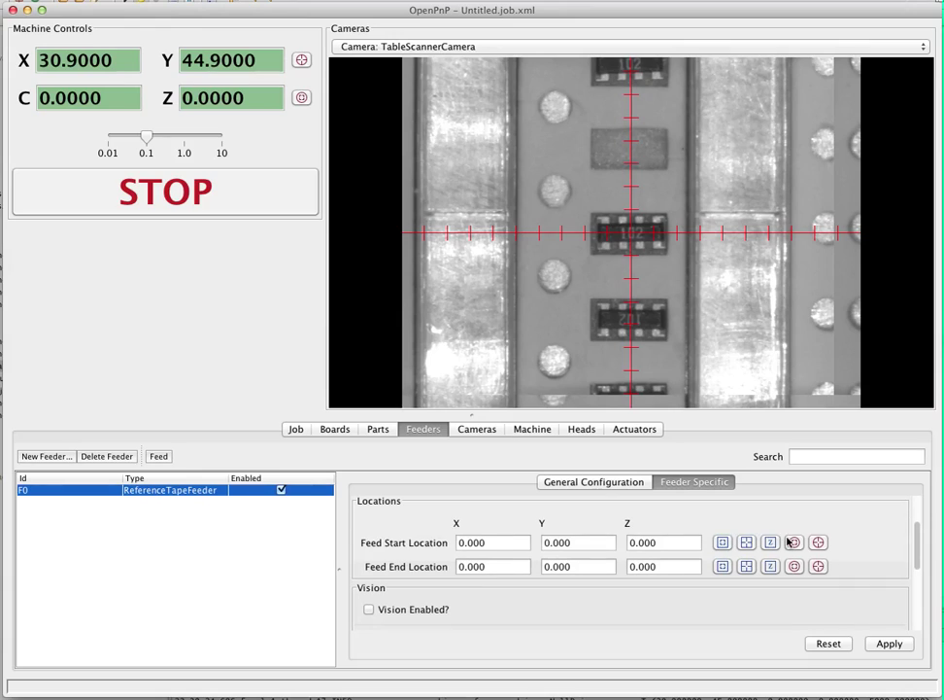
scroll(879, 545, "up", 1)
key("ctrl+shift+3")
key("ctrl+shift+Down")
key("ctrl+shift+Down")
key("ctrl+shift+Down")
key("ctrl+shift+Down")
key("ctrl+shift+Down")
key("ctrl+shift+Down")
key("ctrl+shift+Down")
key("ctrl+shift+Down")
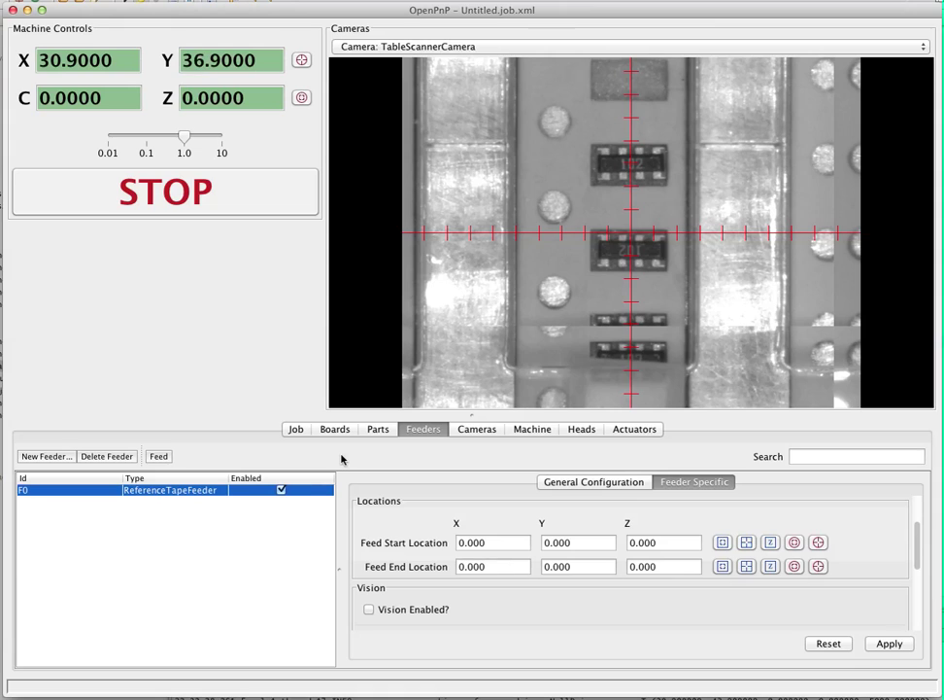
key("ctrl+shift+Down")
key("ctrl+shift+Down")
key("ctrl+shift+Down")
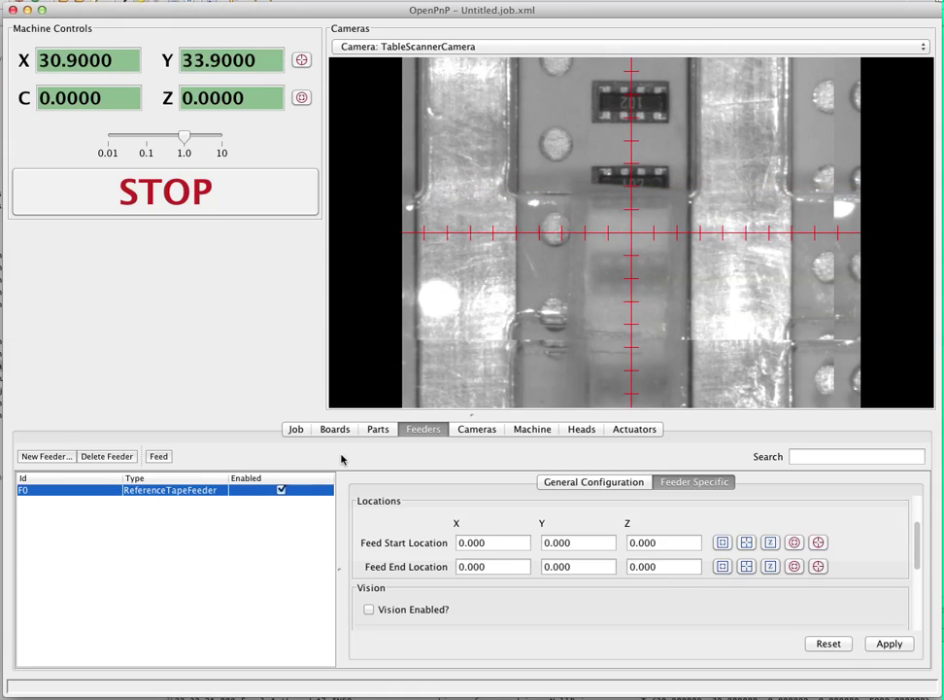
key("ctrl+shift+Down")
key("ctrl+shift+Down")
key("ctrl+shift+Down")
key("ctrl+shift+Down")
key("ctrl+shift+Down")
key("ctrl+shift+Down")
key("ctrl+shift+Down")
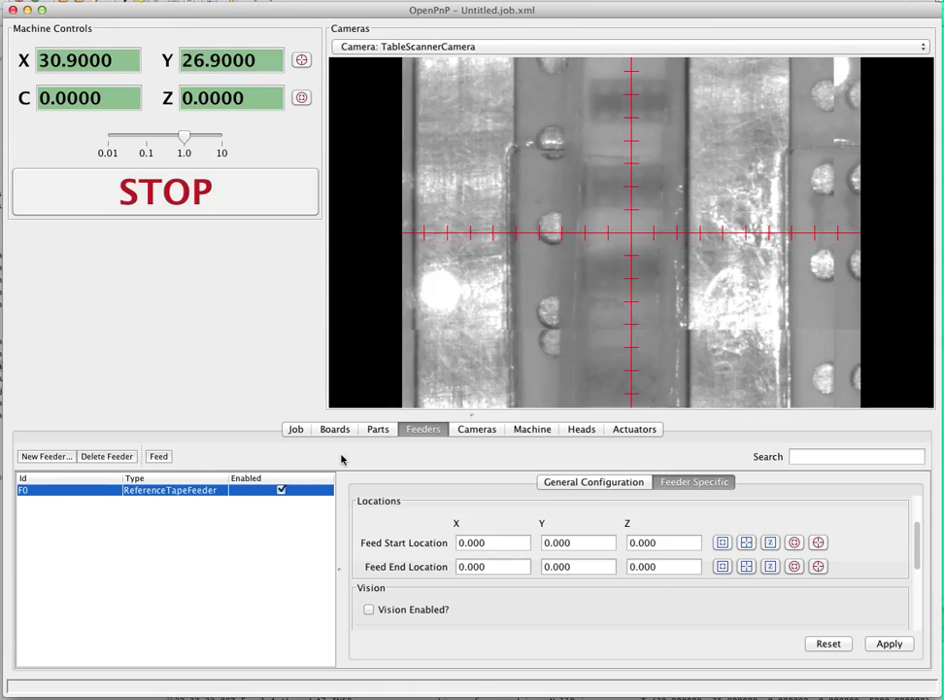
key("ctrl+shift+Down")
key("ctrl+shift+Down")
key("ctrl+shift+Down")
key("ctrl+shift+Down")
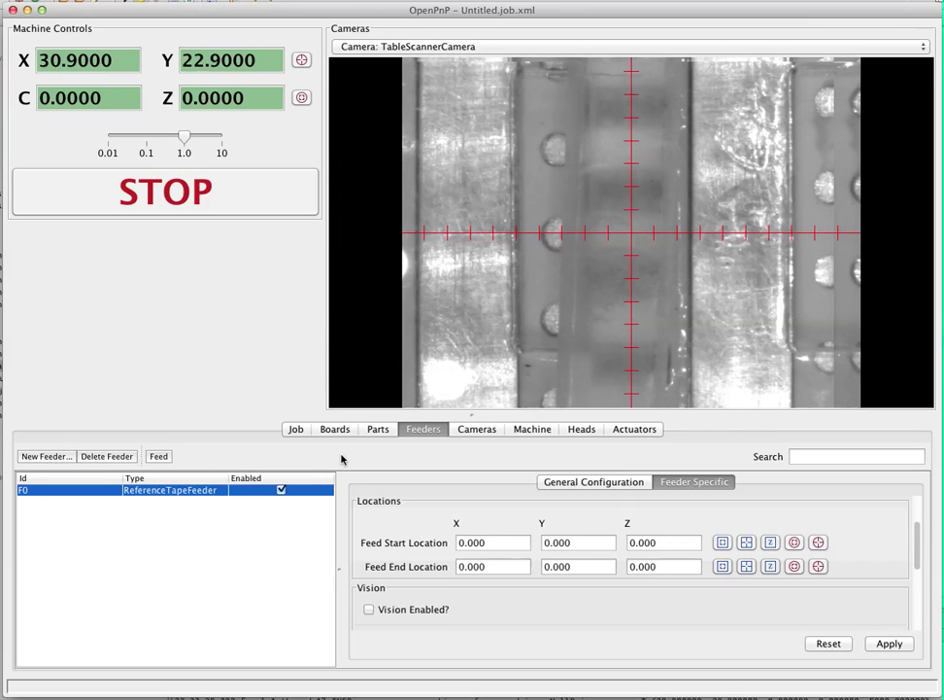
key("ctrl+shift+Down")
key("ctrl+shift+Down")
key("ctrl+shift+Down")
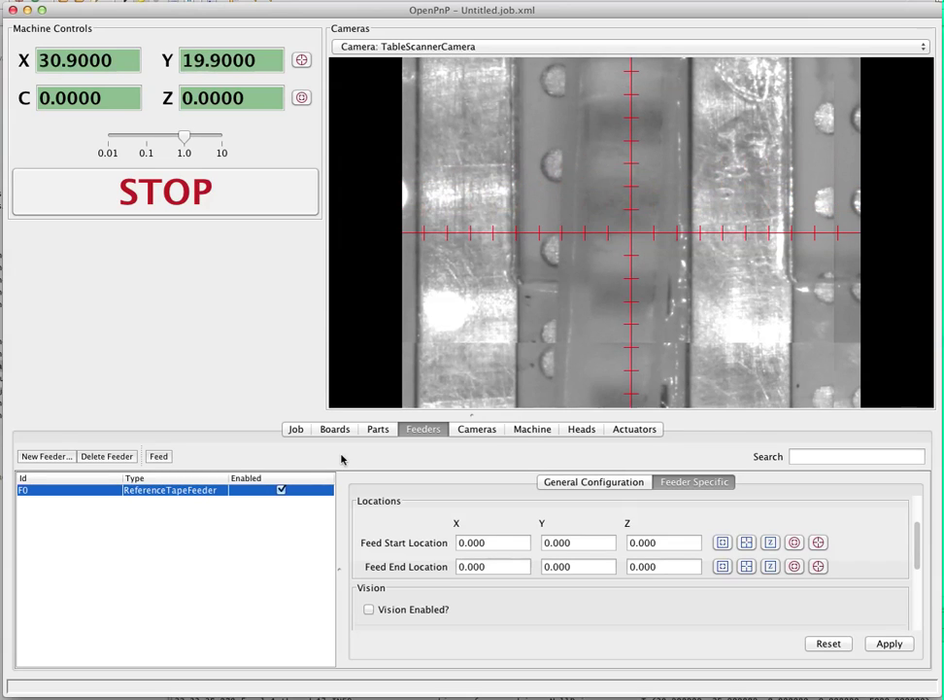
key("ctrl+shift+Down")
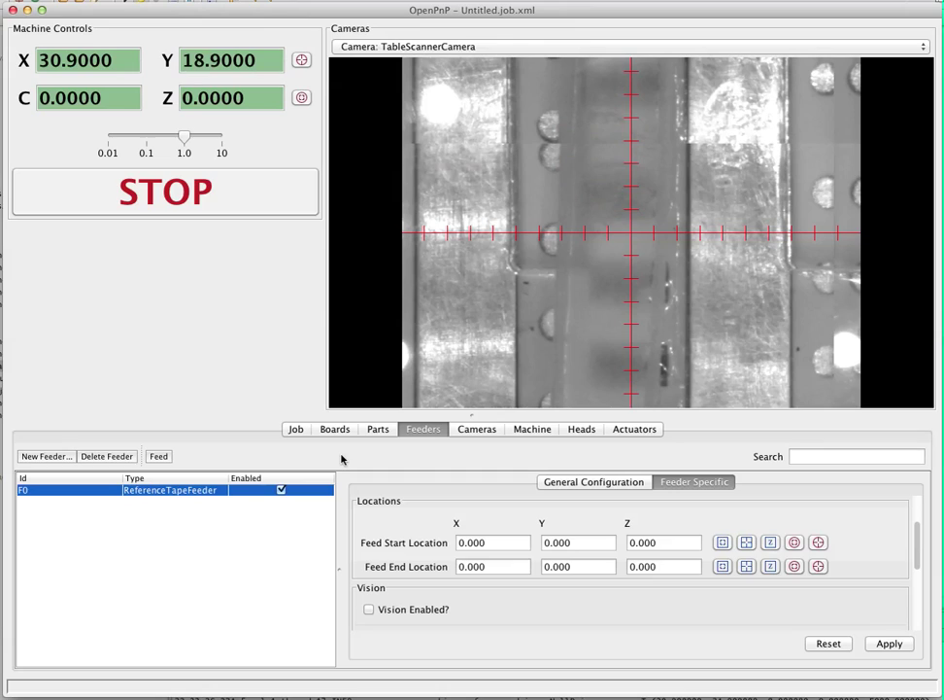
key("ctrl+shift+Left")
key("ctrl+shift+Left")
key("ctrl+shift+Left")
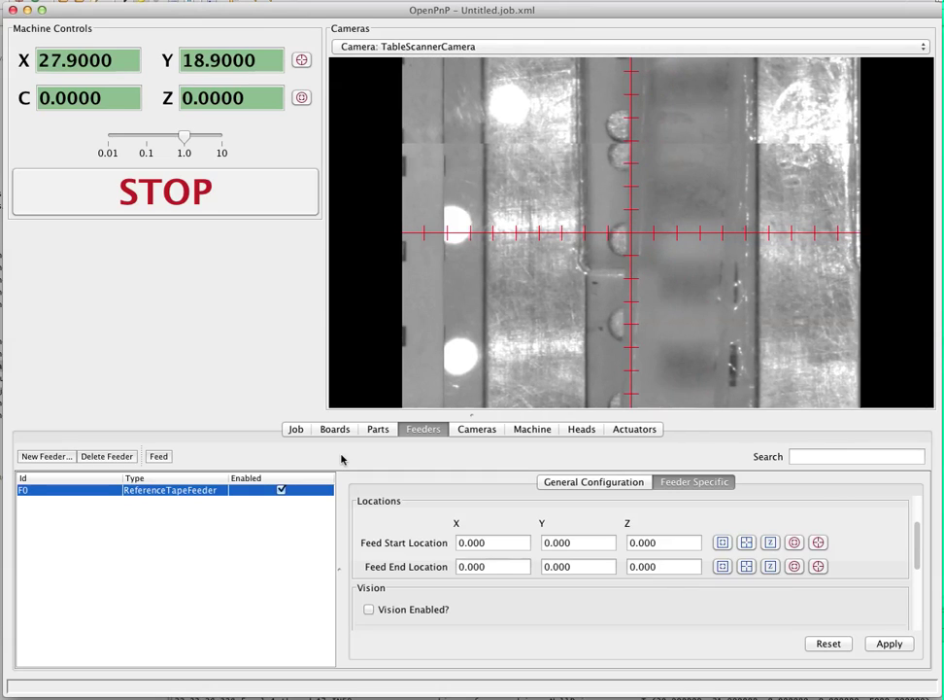
Step: Jog the camera in 0.1 increments to the sprocket hole at X 27.6, Y 18.6 and capture the camera position as the Feed Start Location
key("ctrl+shift+minus")
key("ctrl+shift+Left")
key("ctrl+shift+Left")
key("ctrl+shift+Left")
key("ctrl+shift+Left")
key("ctrl+shift+Down")
key("ctrl+shift+Down")
key("ctrl+shift+Right")
key("ctrl+shift+Down")
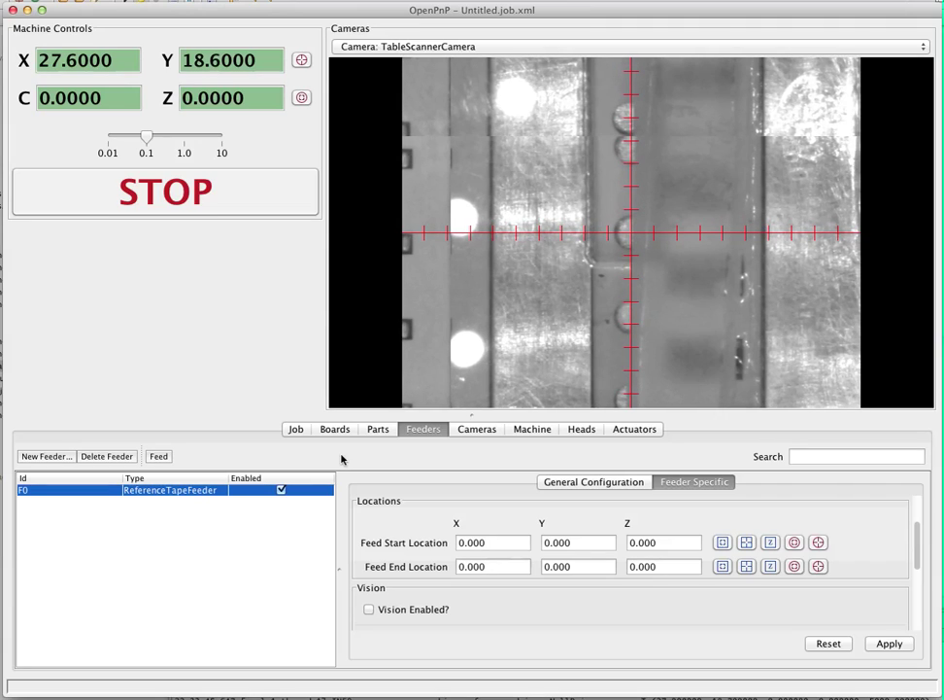
left_click(723, 542)
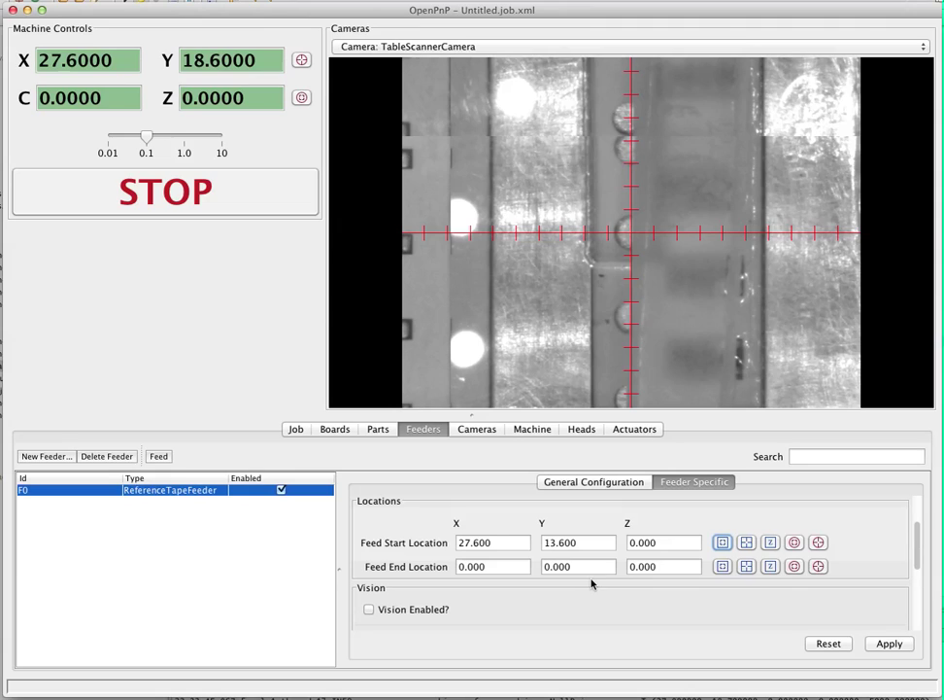
Step: Jog the camera up to the next sprocket hole at Y 22.9, using 1.0 and then 0.1 increments
key("ctrl+shift+plus")
key("ctrl+shift+Up")
key("ctrl+shift+Up")
key("ctrl+shift+Up")
key("ctrl+shift+Up")
key("ctrl+shift+Up")
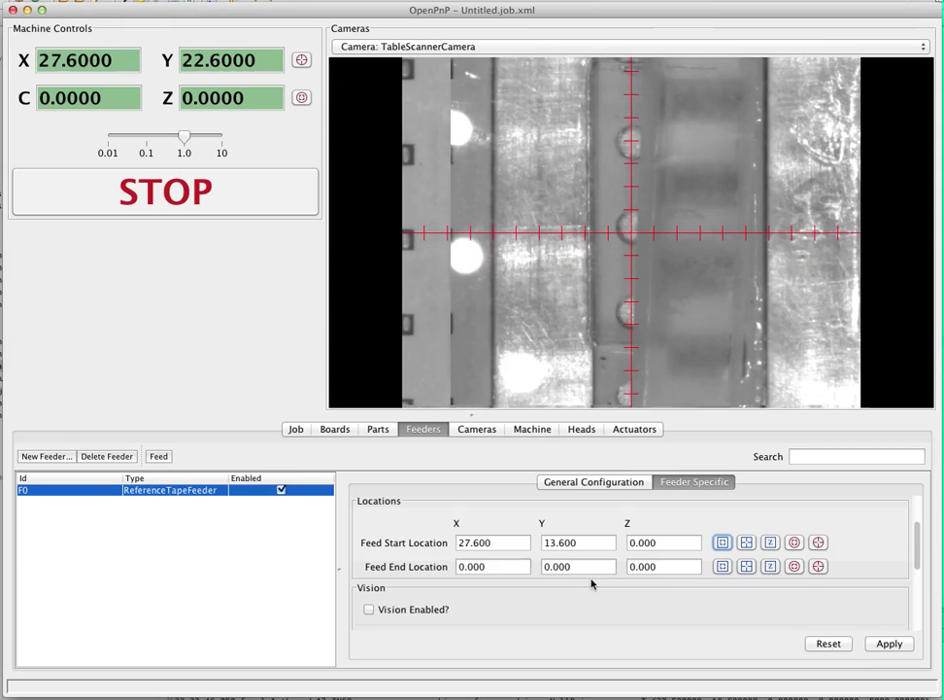
key("ctrl+shift+minus")
key("ctrl+shift+Down")
key("ctrl+shift+Down")
key("ctrl+shift+Down")
key("ctrl+shift+Down")
key("ctrl+shift+Down")
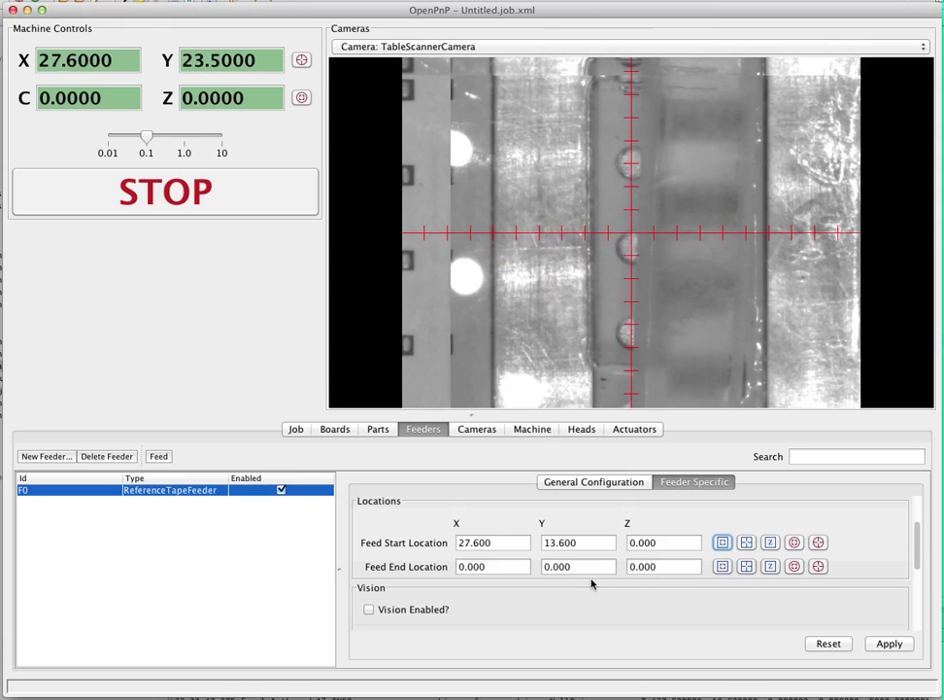
key("ctrl+shift+Down")
key("ctrl+shift+Down")
key("ctrl+shift+Down")
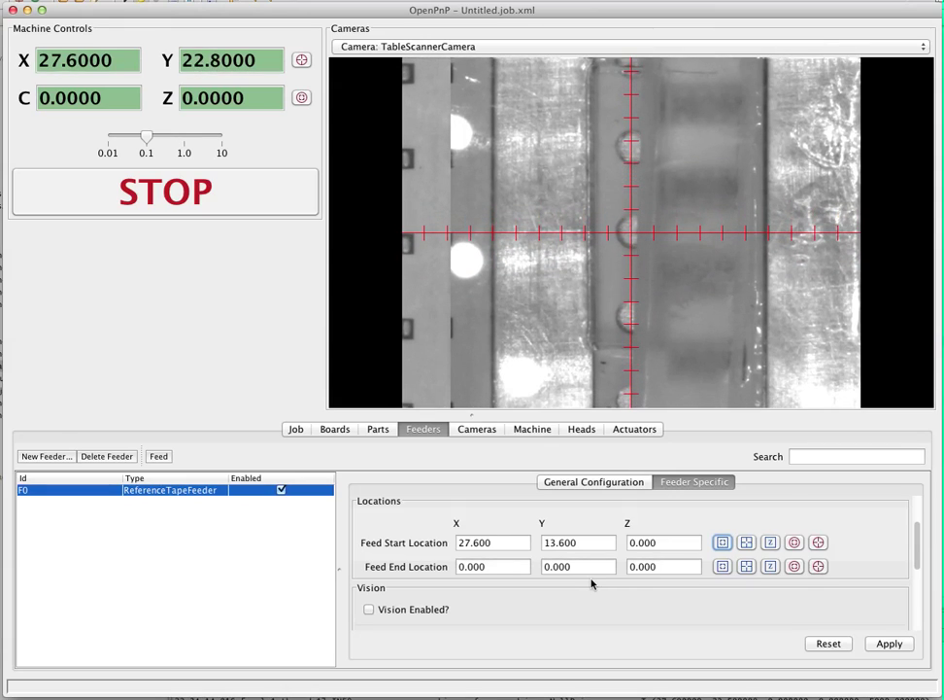
key("ctrl+shift+Up")
Step: Jog the camera in 0.01 increments to X 27.64, Y 22.89, capture it as the Feed End Location and apply the feeder settings
key("ctrl+shift+minus")
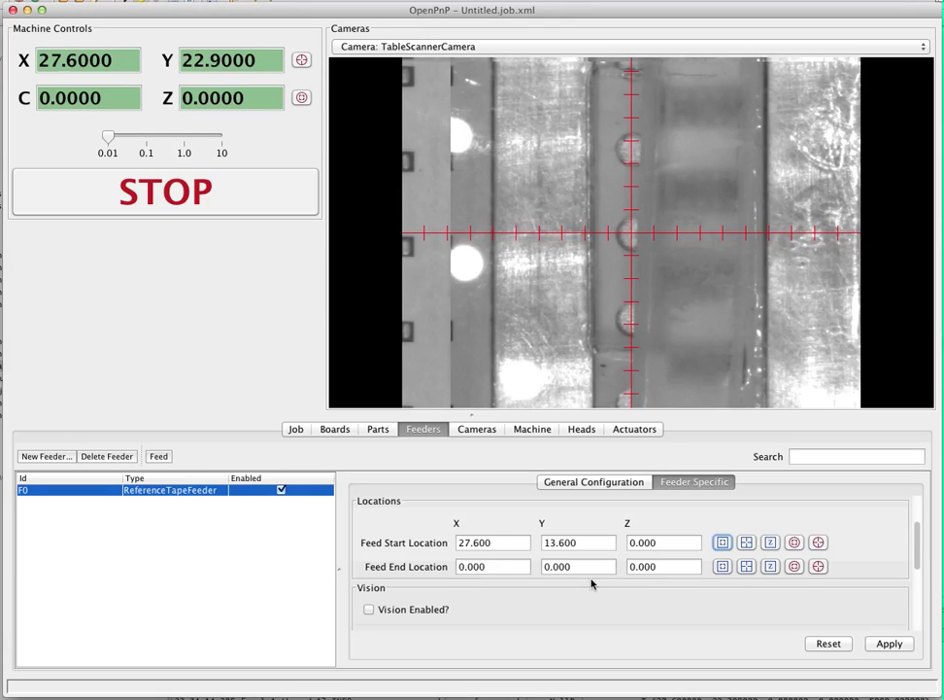
key("ctrl+shift+Down")
key("ctrl+shift+Right")
key("ctrl+shift+Right")
key("ctrl+shift+Right")
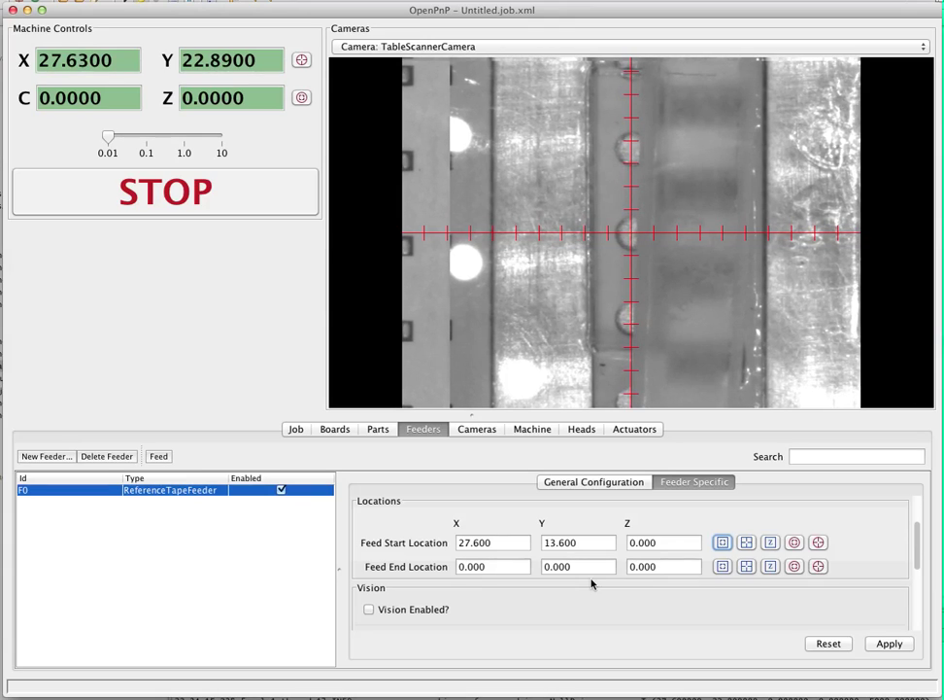
key("ctrl+shift+Right")
left_click(722, 566)
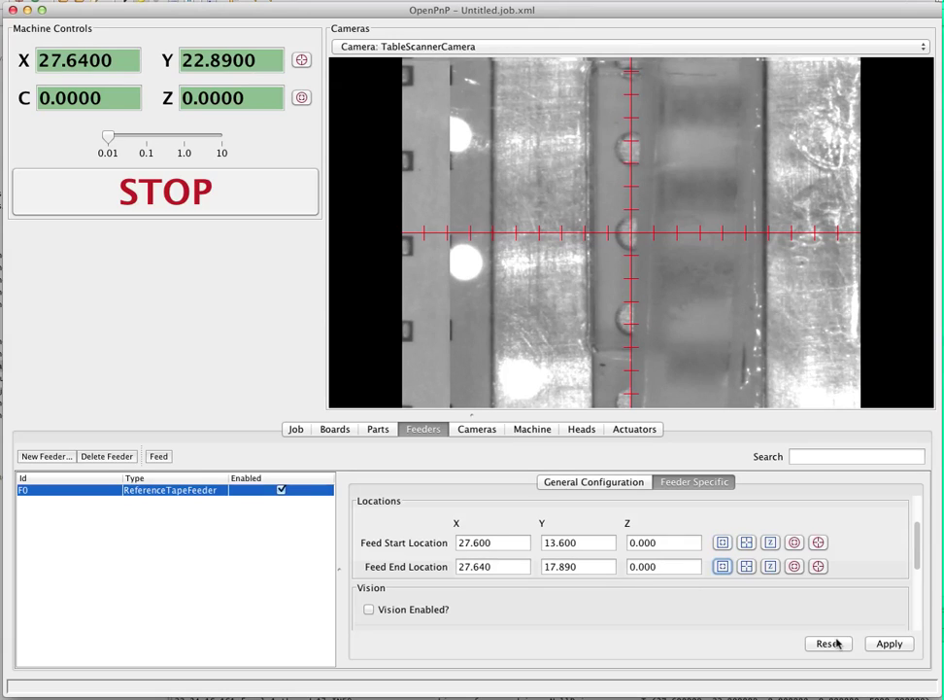
left_click(892, 643)
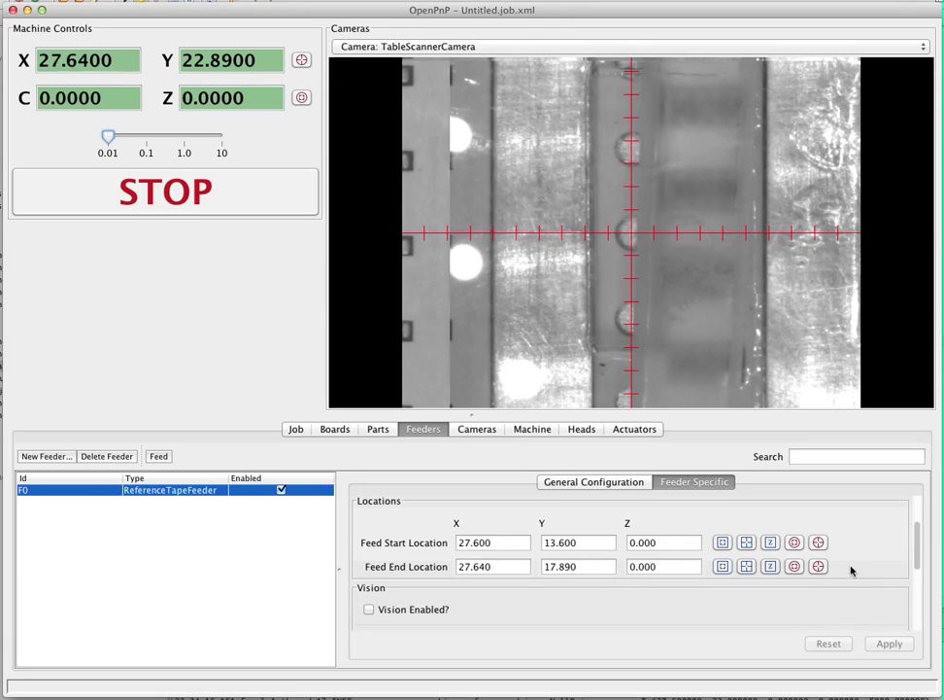
Step: Enable vision in the feeder-specific settings
scroll(852, 573, "down", 5)
scroll(855, 571, "down", 1)
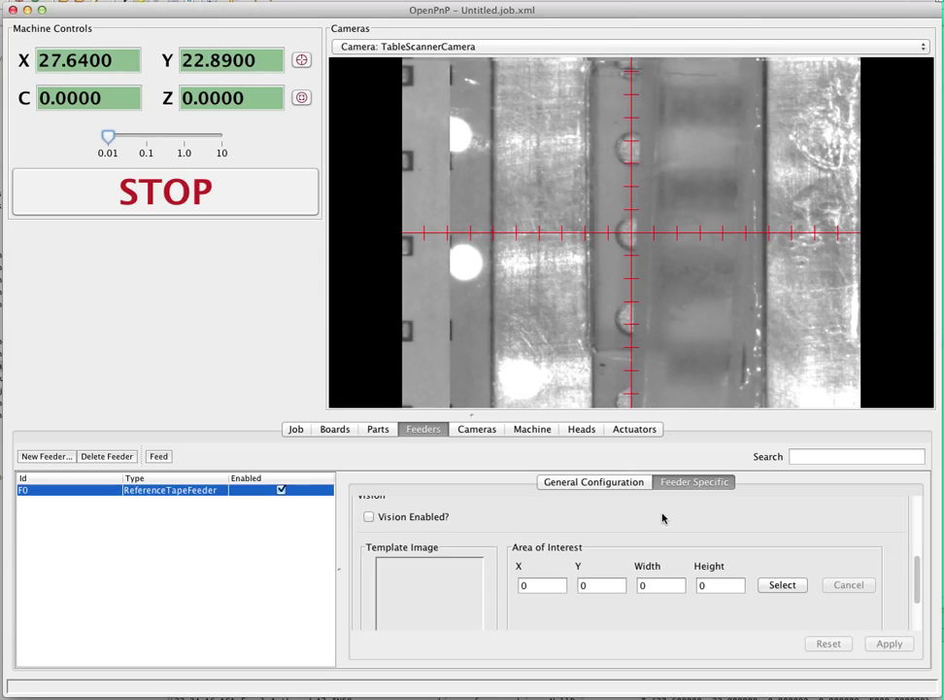
left_click(416, 520)
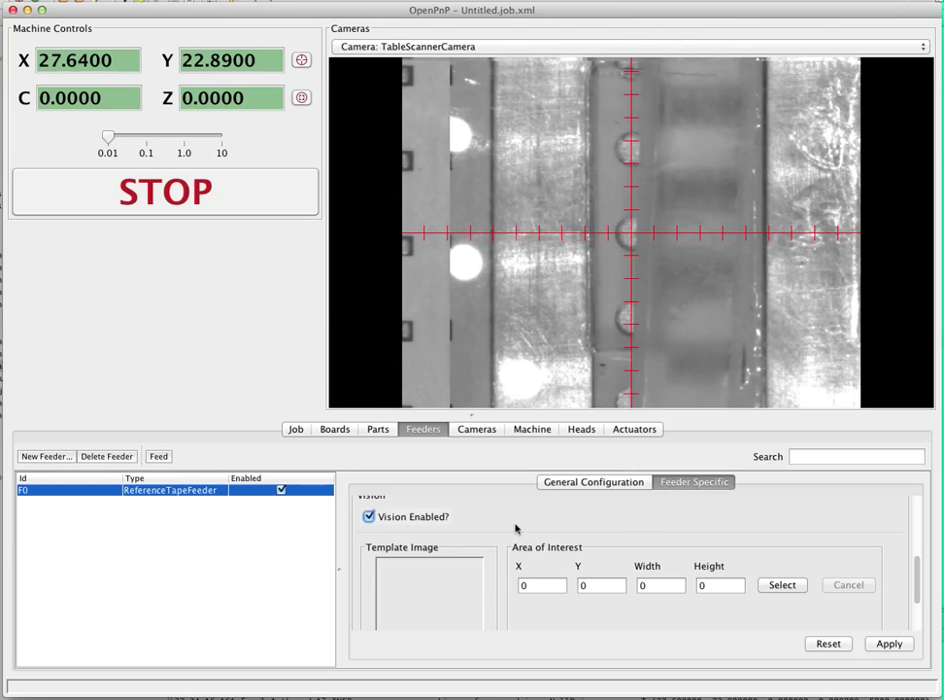
scroll(637, 569, "down", 3)
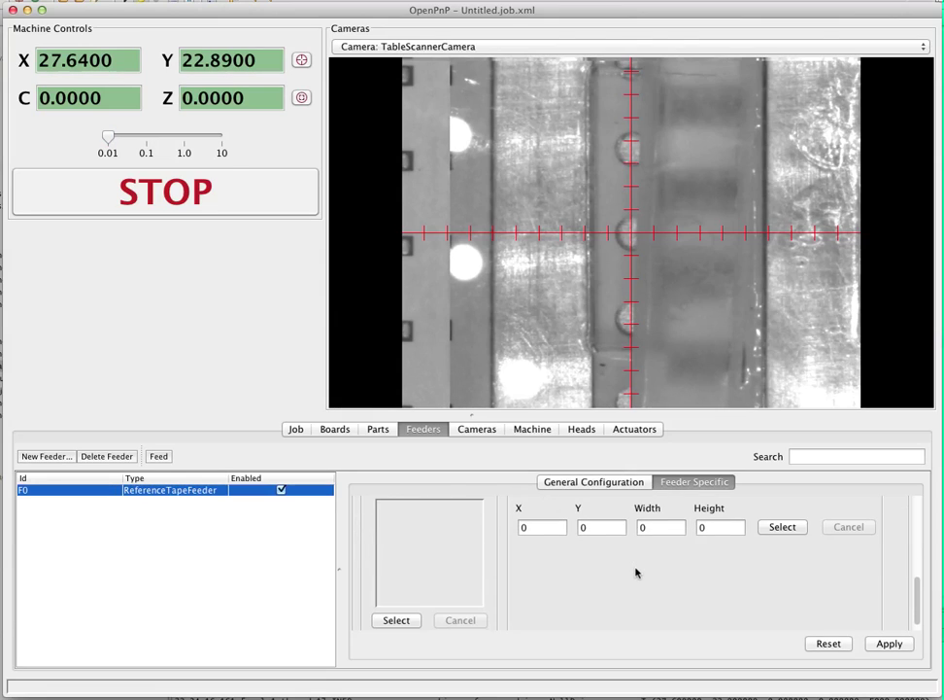
scroll(637, 571, "up", 1)
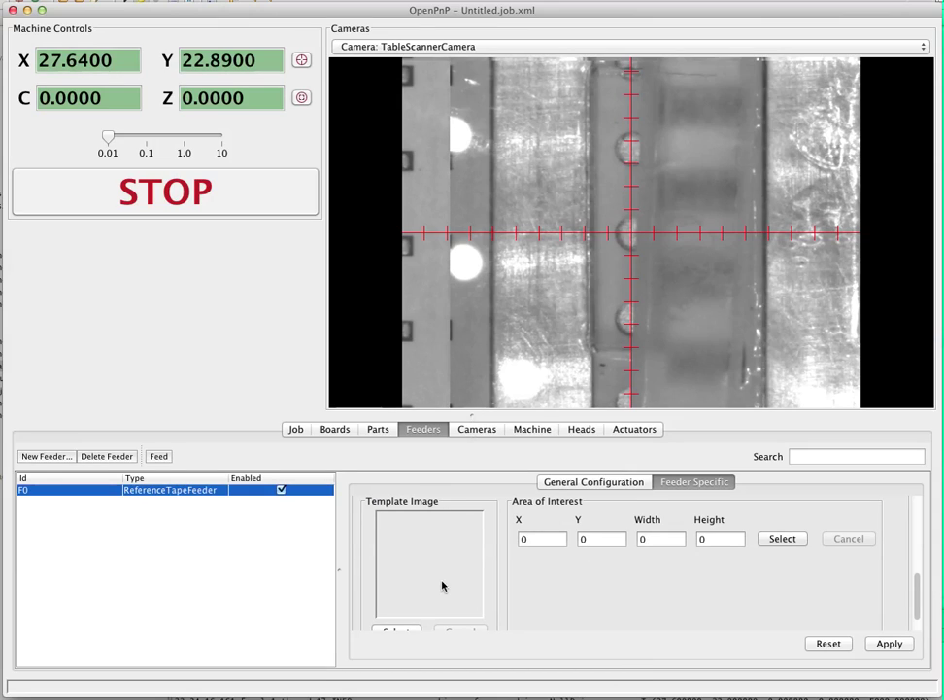
scroll(446, 589, "down", 1)
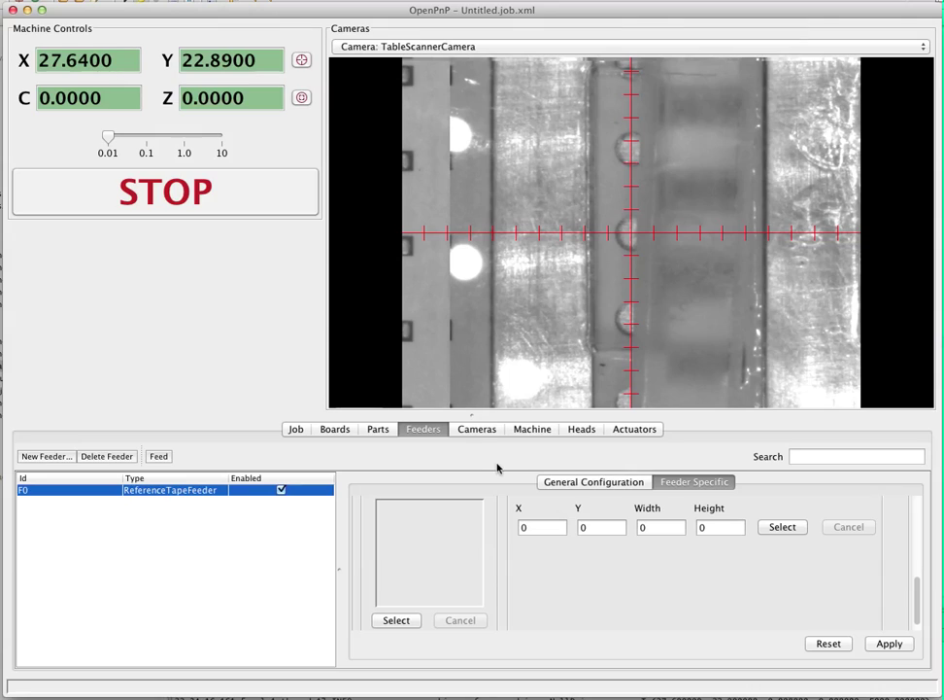
Step: Move the camera to the feeder's stored pickup location and return to the feeder-specific settings
left_click(575, 482)
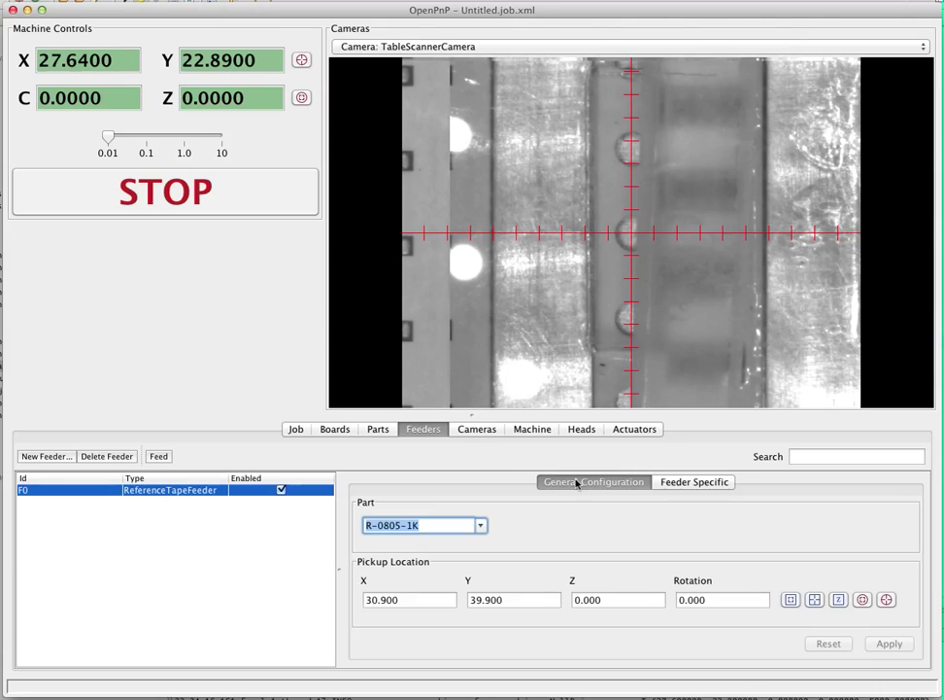
left_click(863, 601)
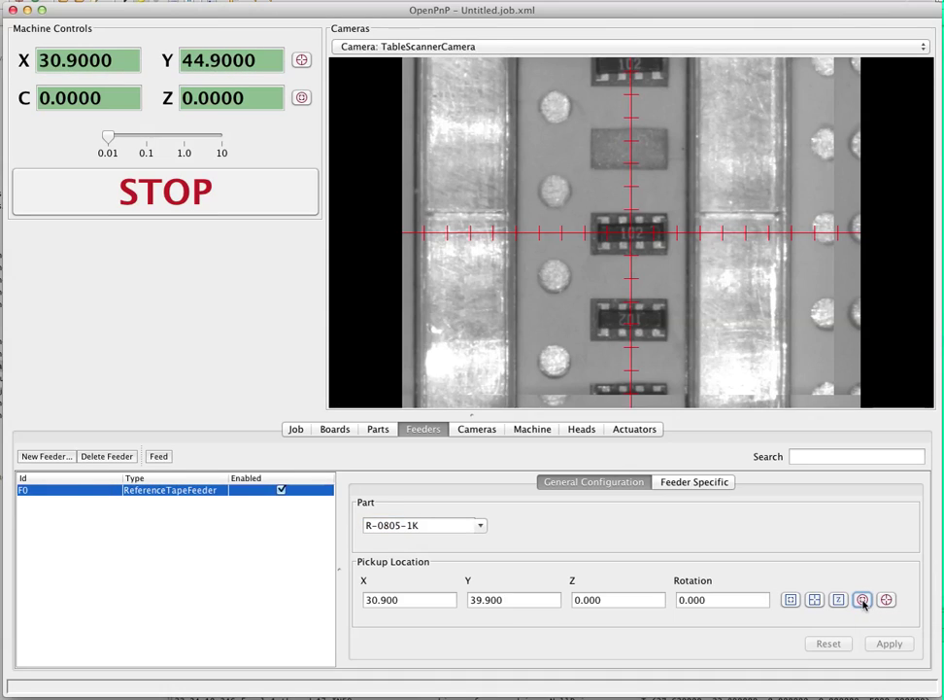
left_click(695, 482)
Step: Capture the vision template image from a selection fitted around the resistor under the crosshair and apply it
scroll(524, 605, "up", 2)
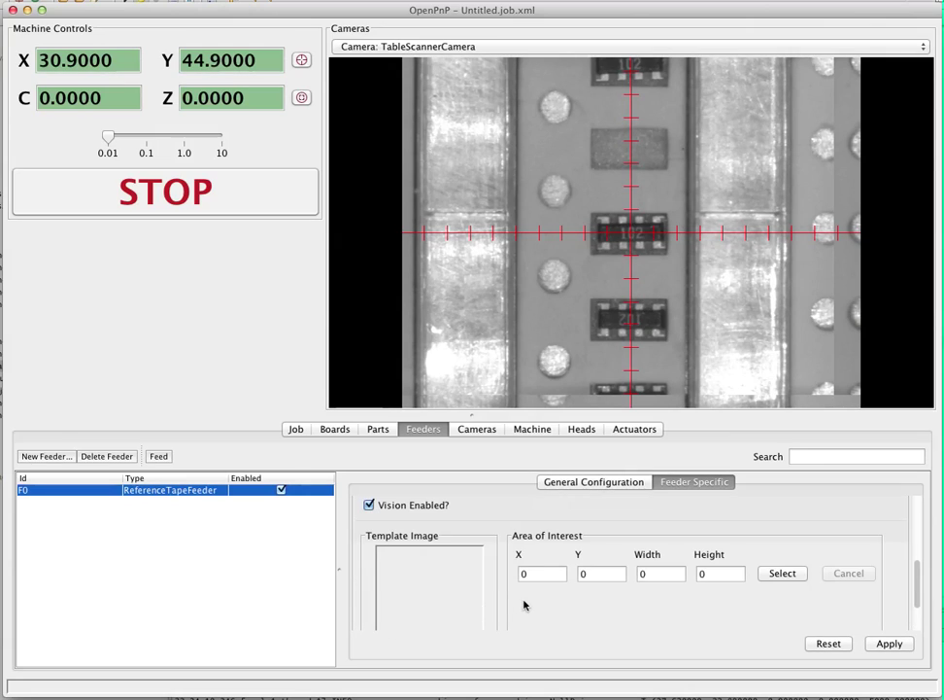
scroll(505, 590, "down", 1)
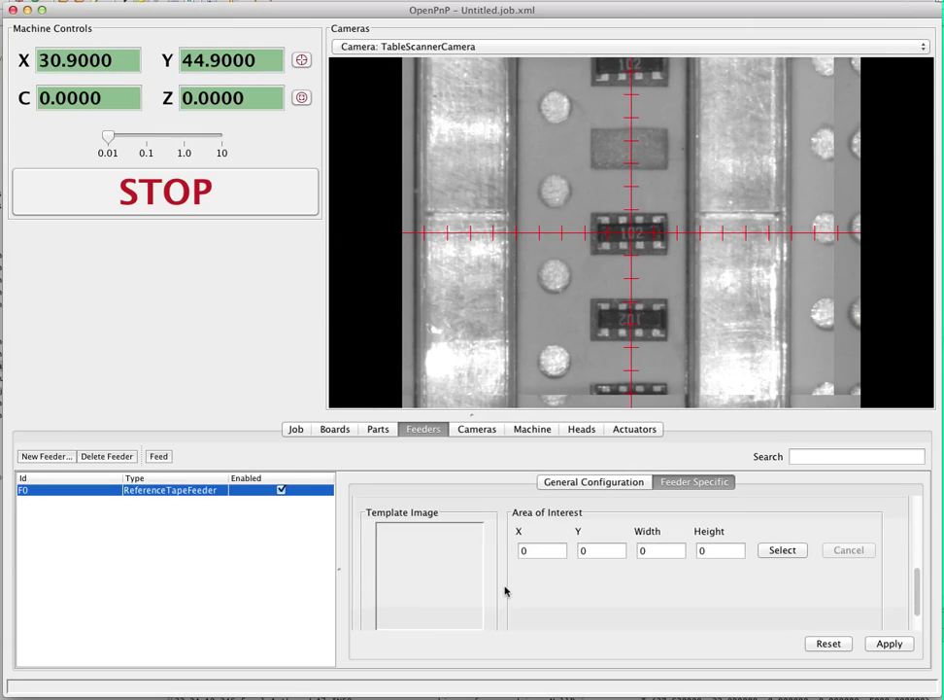
scroll(505, 590, "down", 2)
left_click(415, 607)
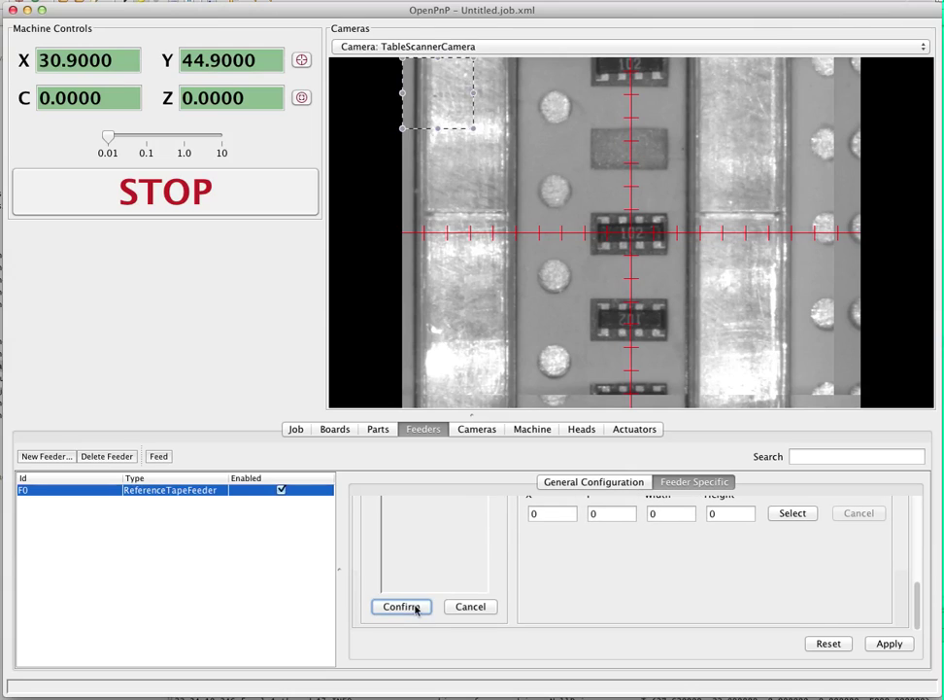
left_click_drag(429, 92, 622, 252)
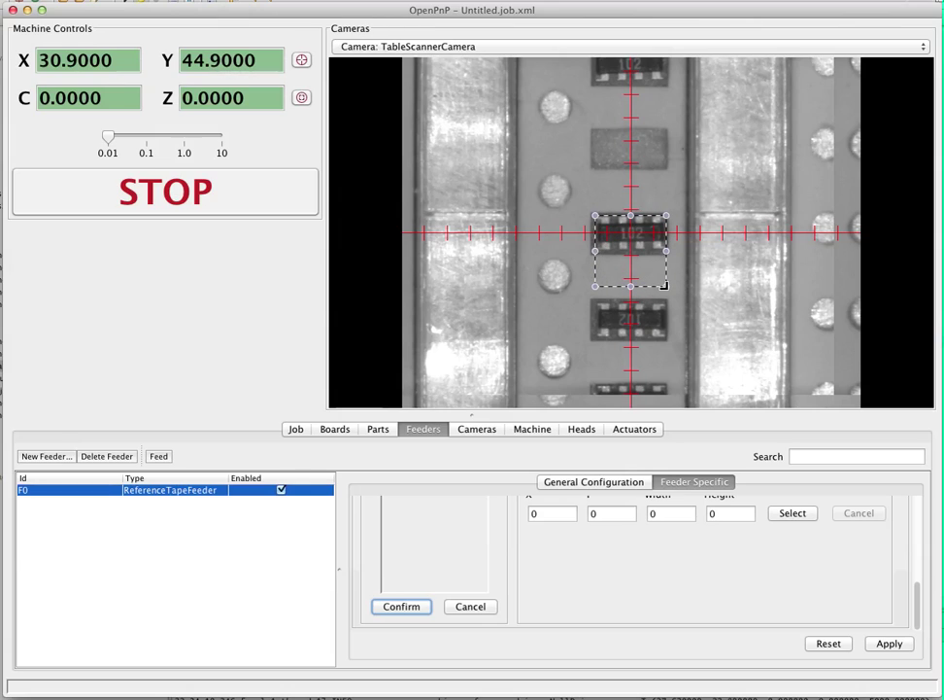
left_click_drag(665, 286, 665, 250)
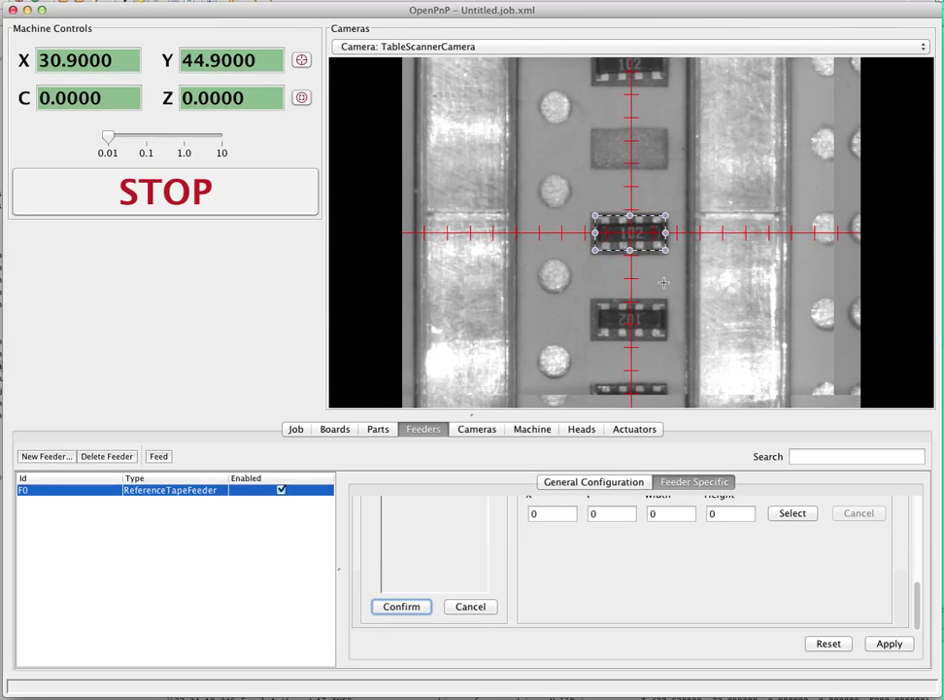
left_click(398, 606)
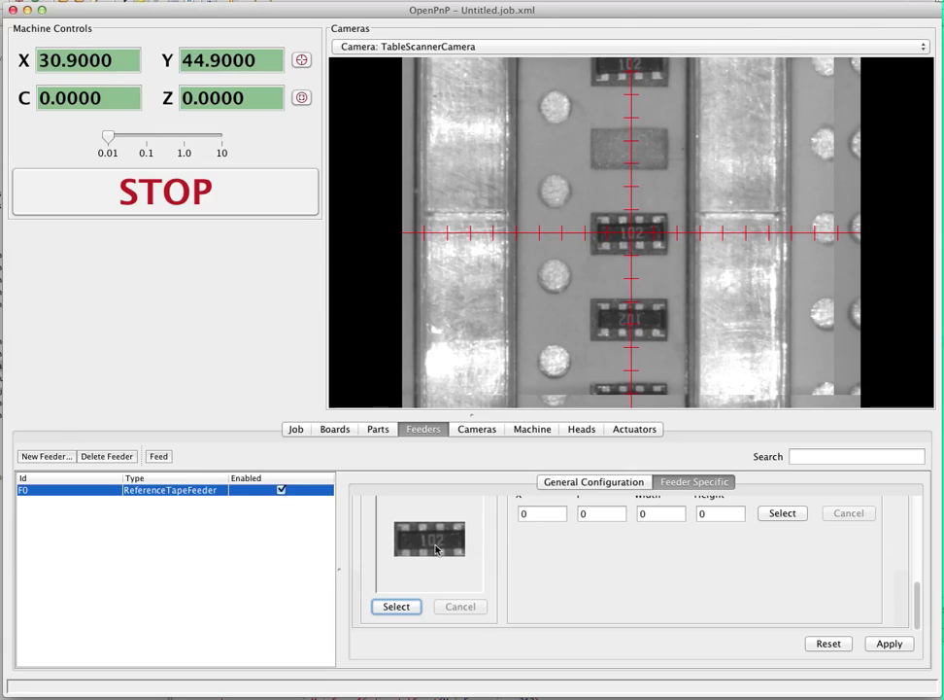
scroll(500, 561, "up", 2)
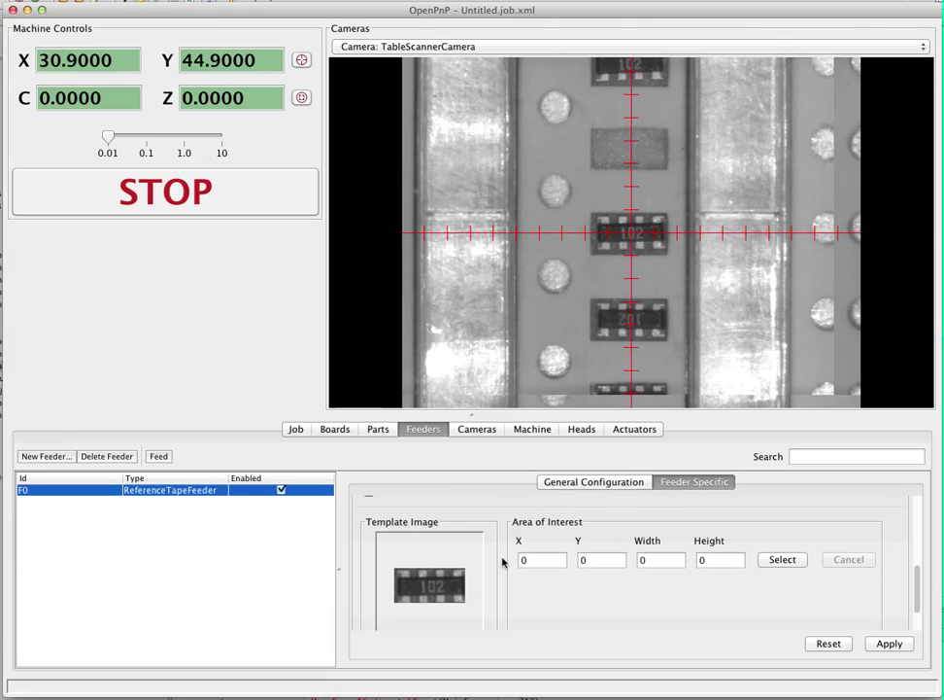
scroll(502, 562, "down", 1)
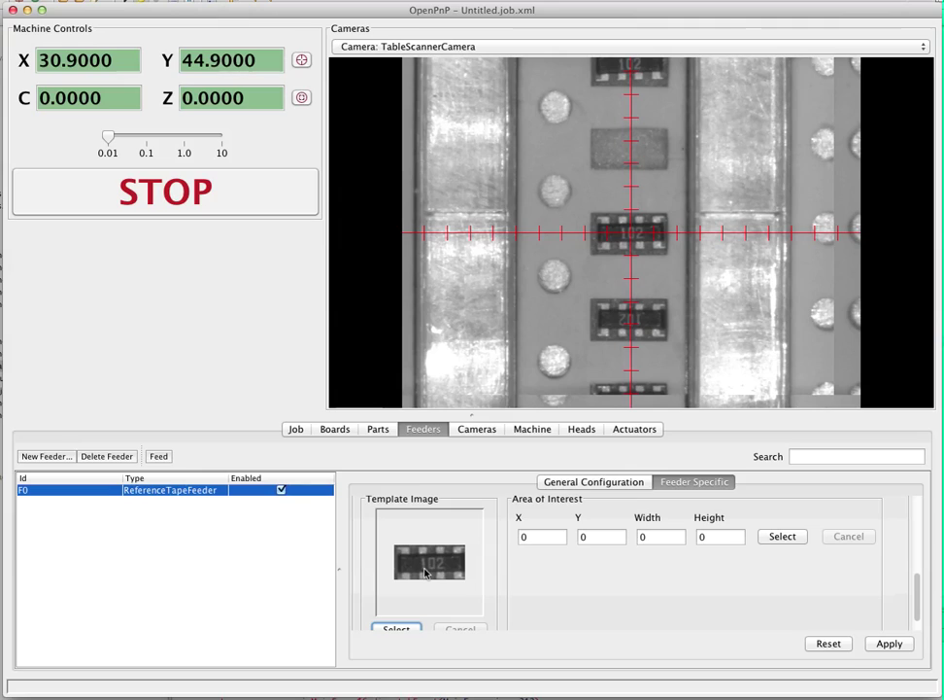
left_click(899, 642)
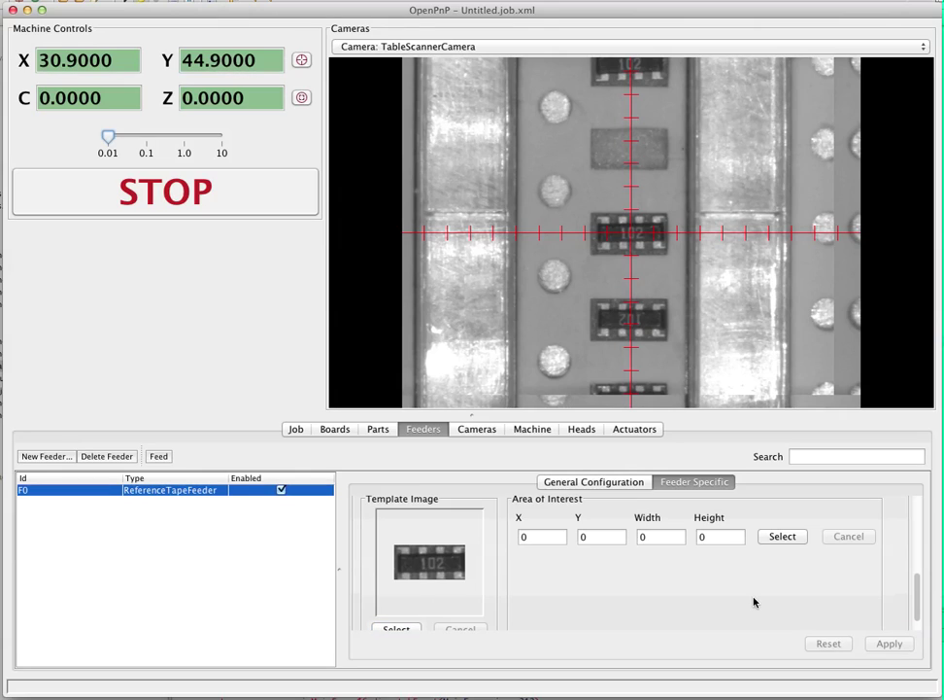
Step: Set the vision Area of Interest around the resistor under the crosshair to X 252, Y 167, width 134, height 157, and apply it
scroll(689, 580, "up", 1)
scroll(689, 580, "down", 1)
scroll(689, 580, "up", 1)
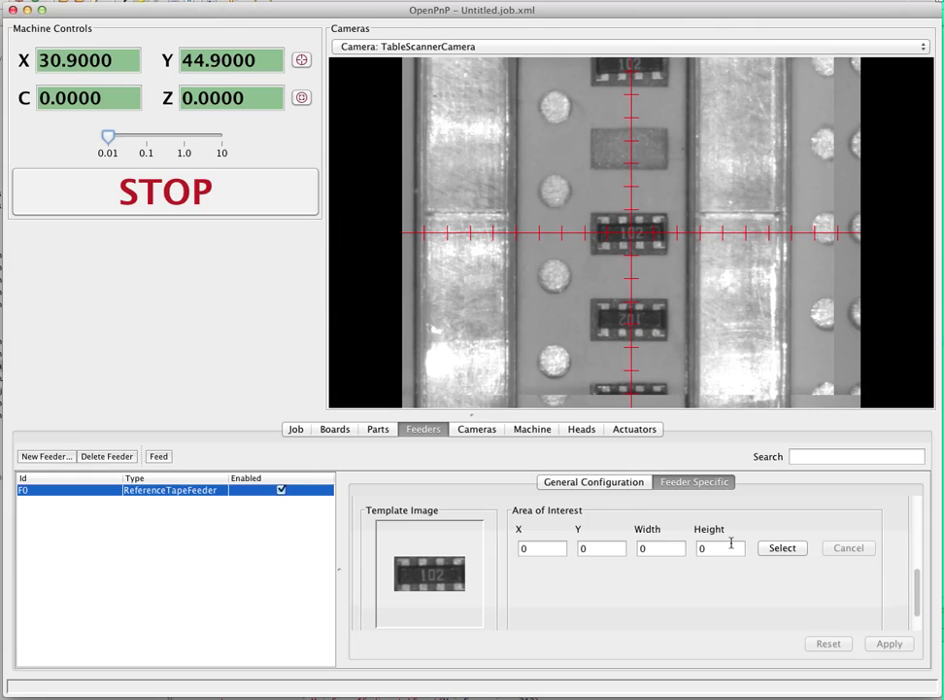
left_click(780, 552)
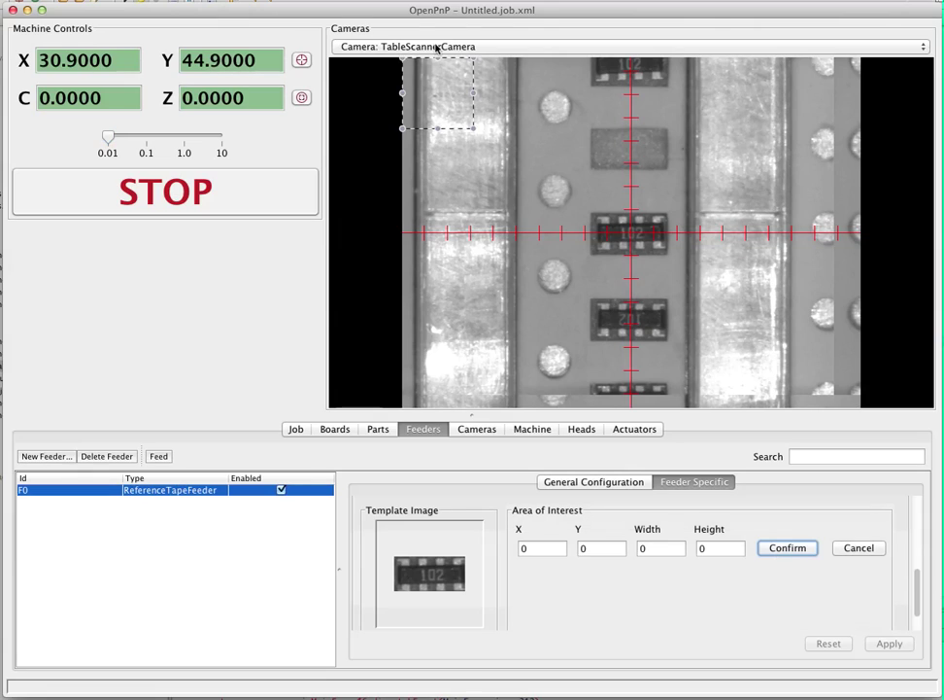
left_click_drag(430, 89, 609, 216)
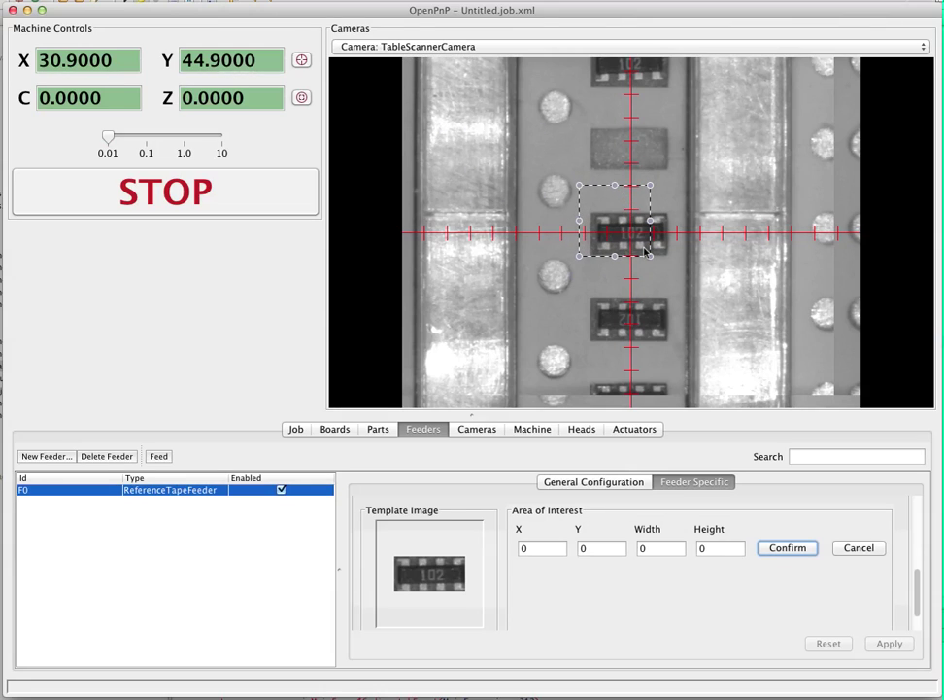
left_click_drag(651, 256, 677, 285)
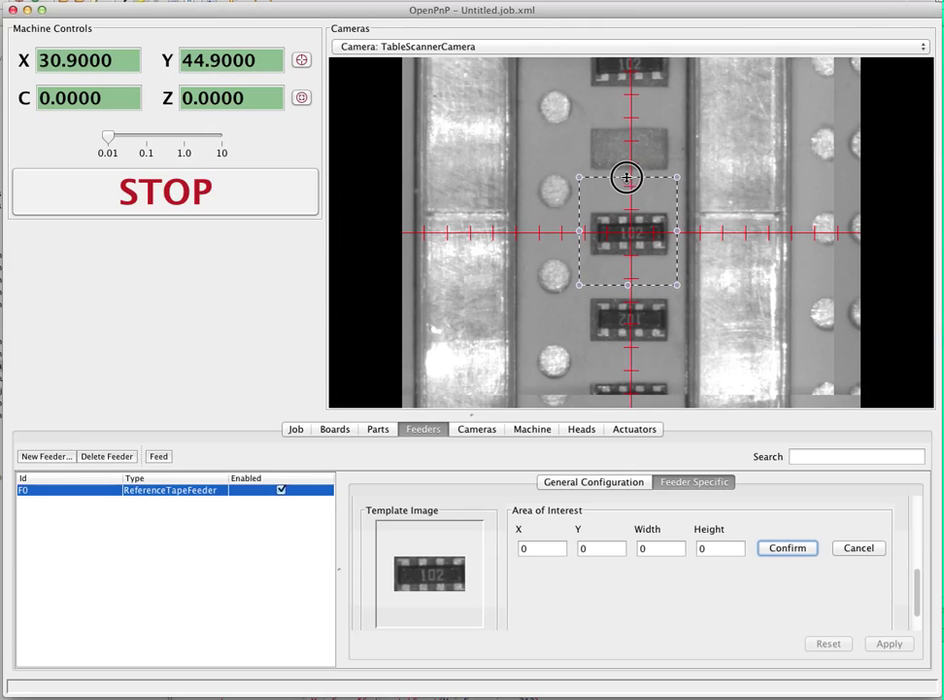
left_click_drag(628, 184, 629, 177)
left_click_drag(580, 232, 582, 231)
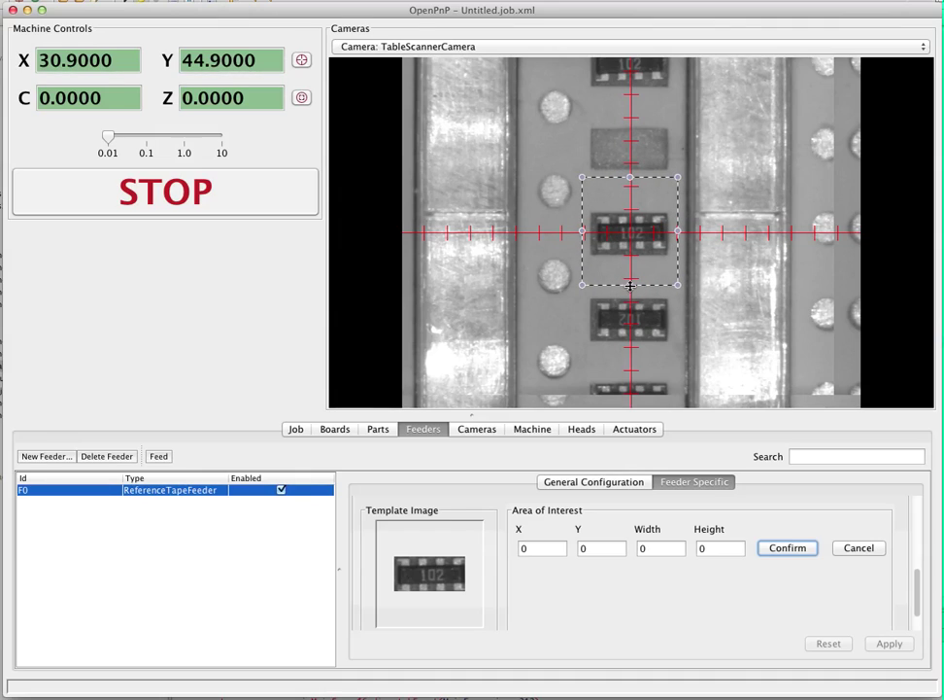
left_click_drag(630, 284, 630, 288)
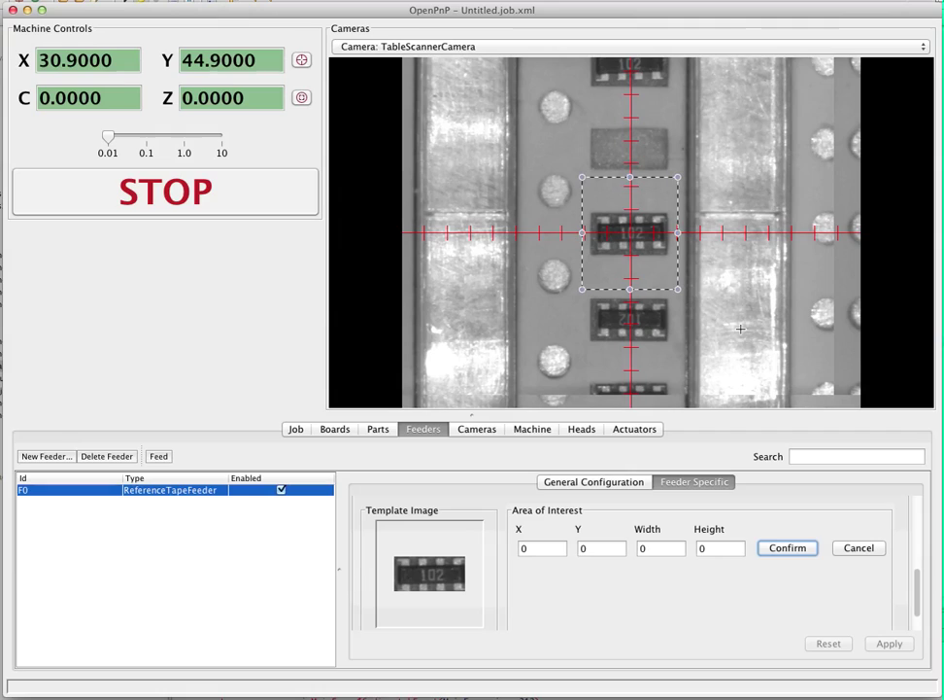
left_click(786, 556)
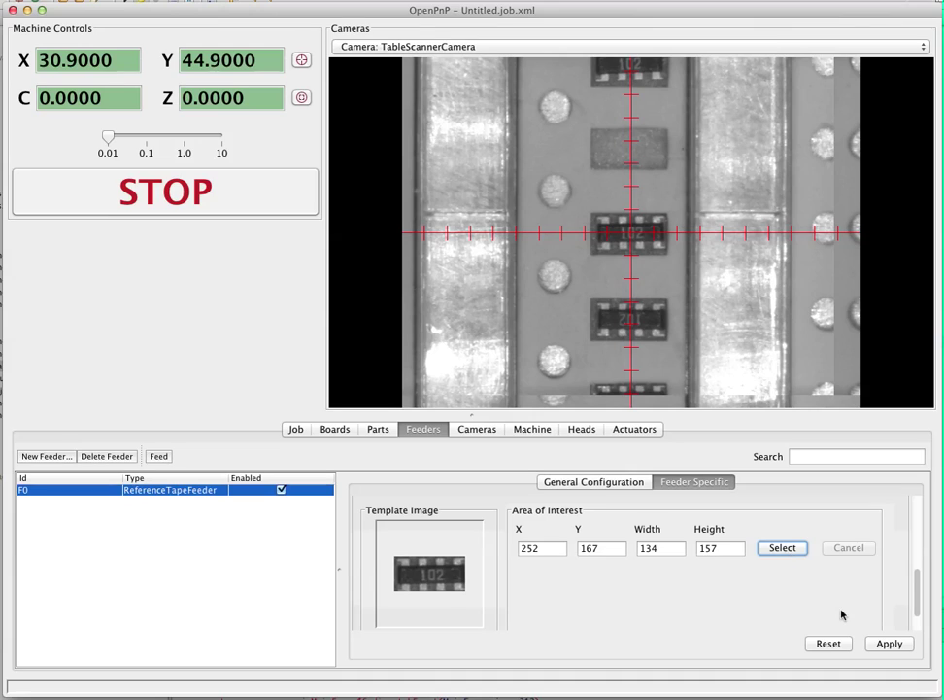
left_click(890, 643)
Step: Review the feeder's general and specific settings, moving the camera to the stored Feed Start Location and Feed End Location
scroll(738, 592, "down", 2)
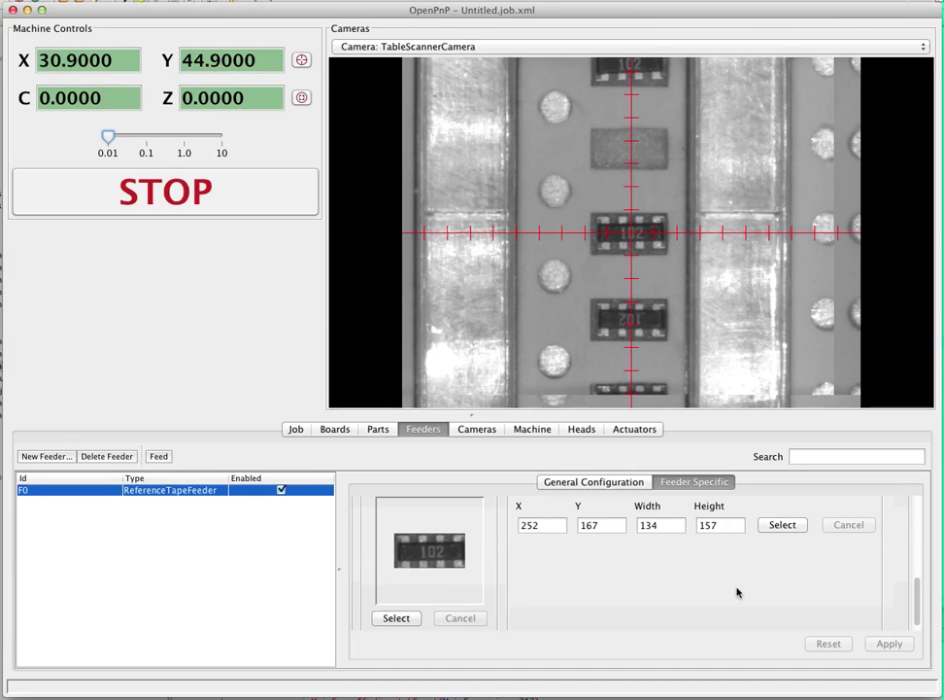
scroll(738, 589, "up", 5)
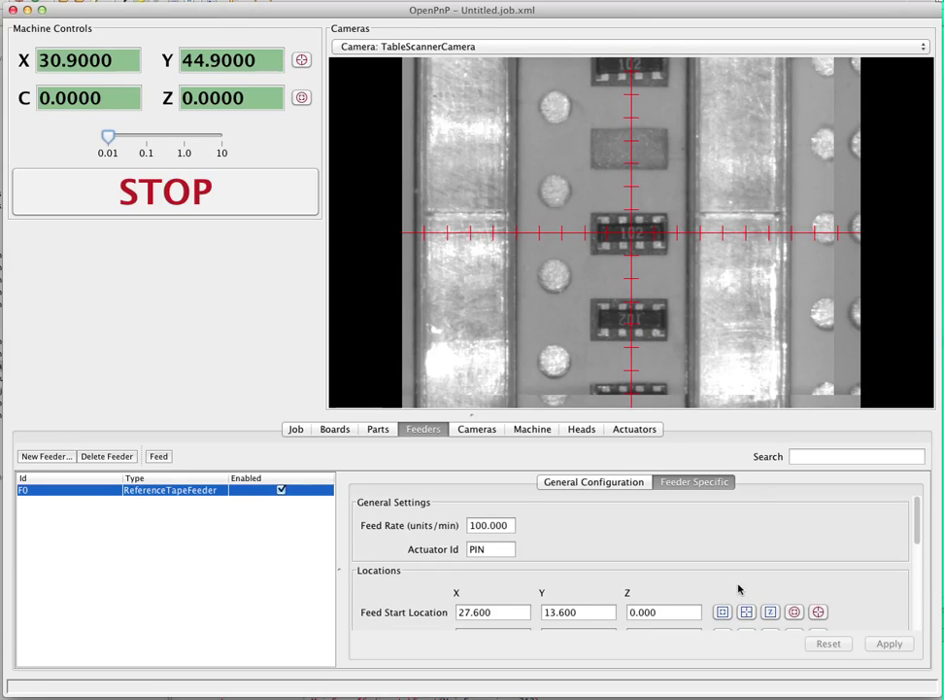
scroll(786, 539, "down", 3)
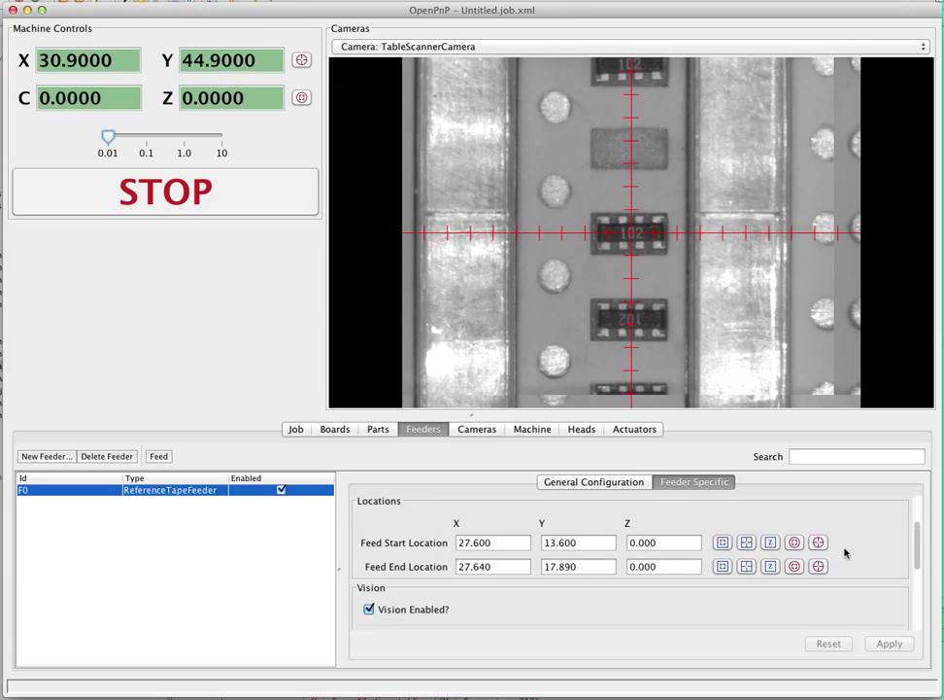
left_click(567, 482)
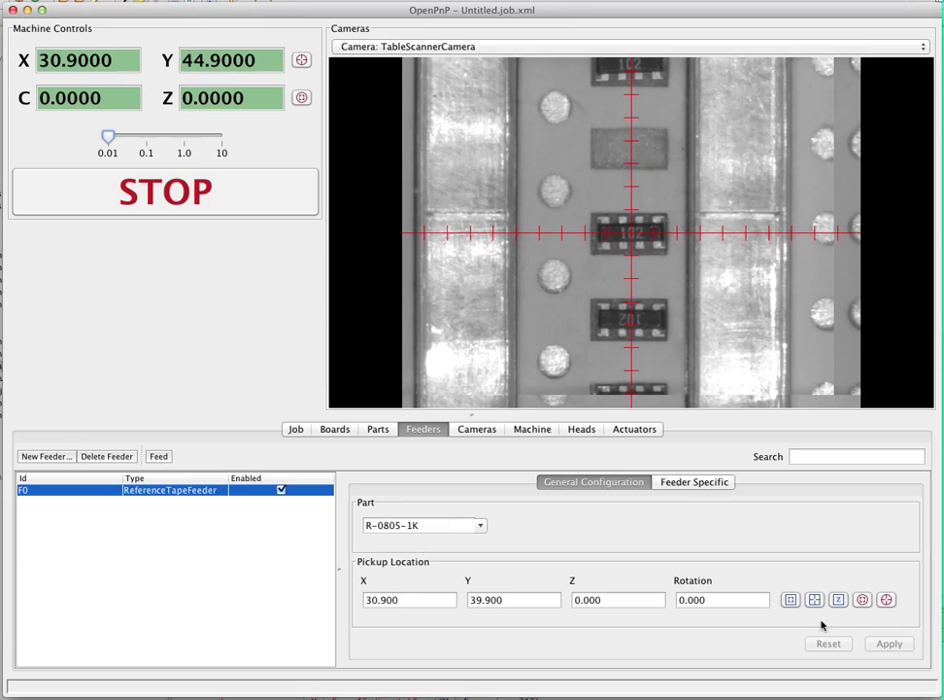
left_click(688, 482)
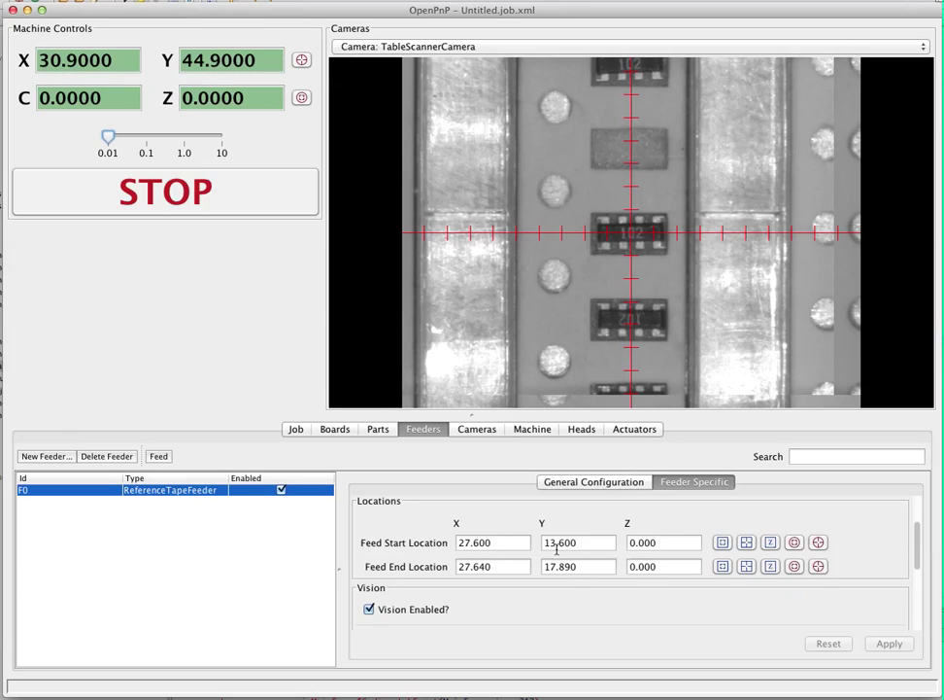
left_click(795, 547)
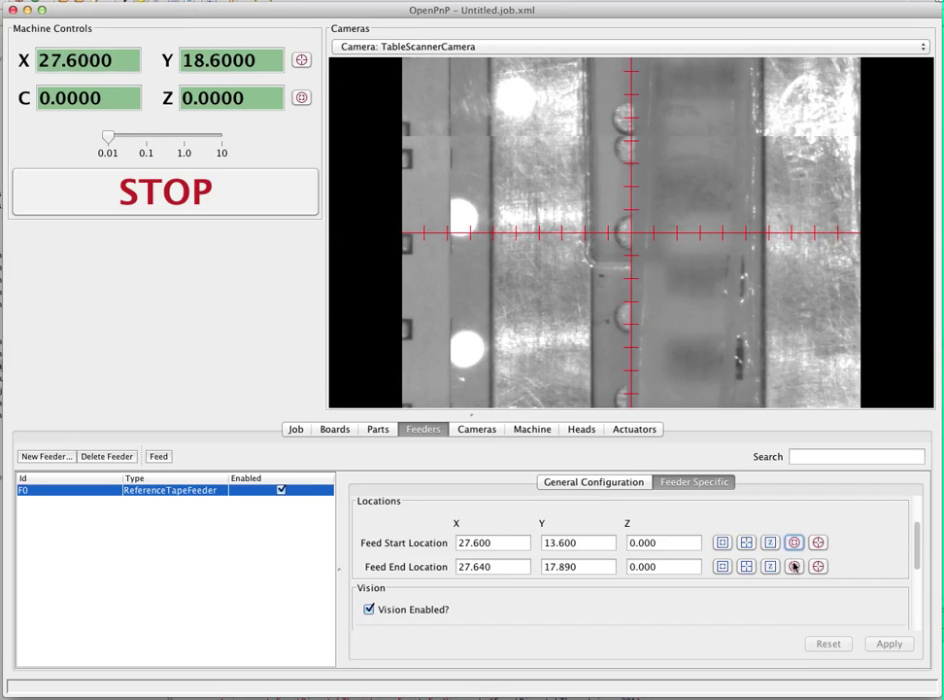
left_click(795, 567)
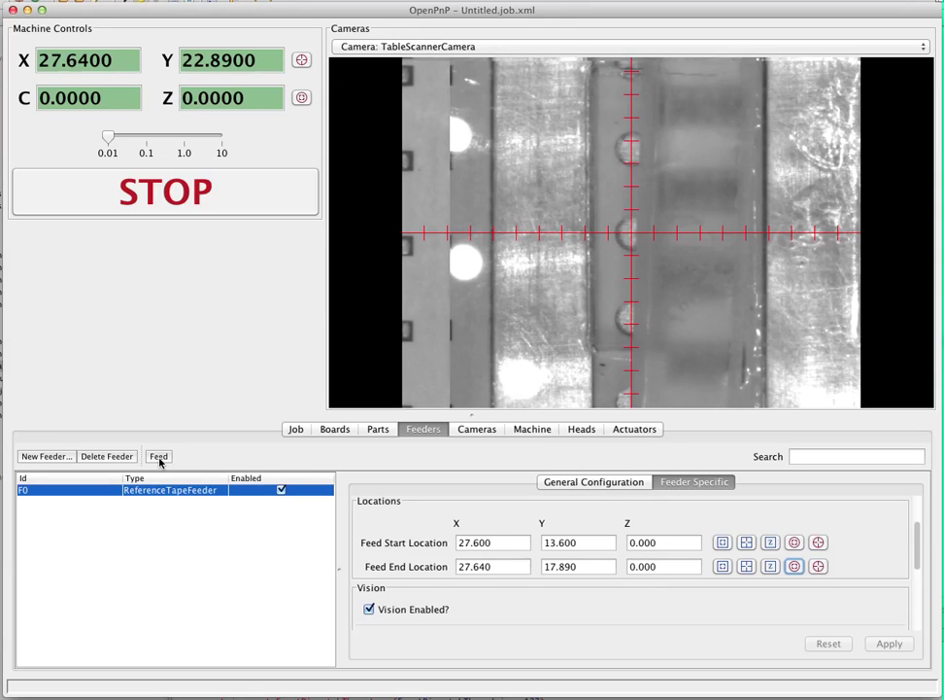
Step: Set the feed rate of head H1 to 1000 units/min and apply it
left_click(581, 429)
left_click(642, 517)
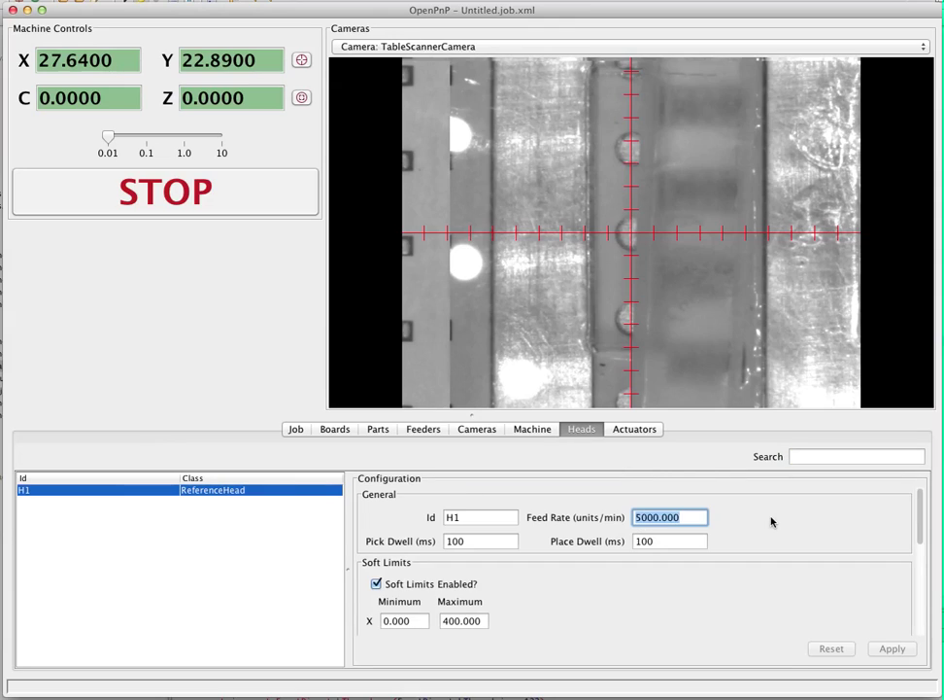
type("1000.000")
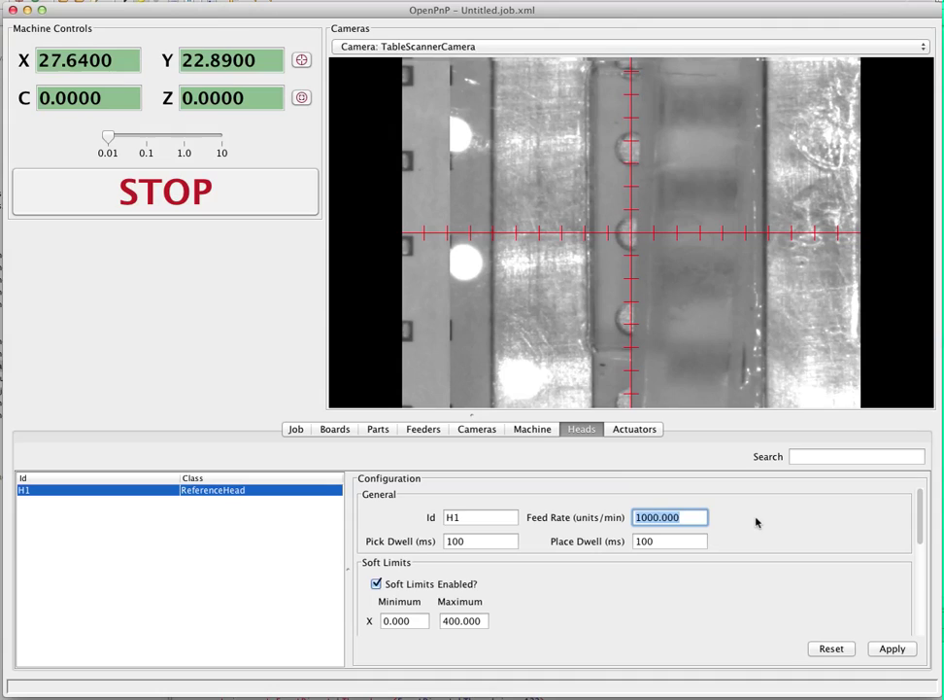
left_click(893, 648)
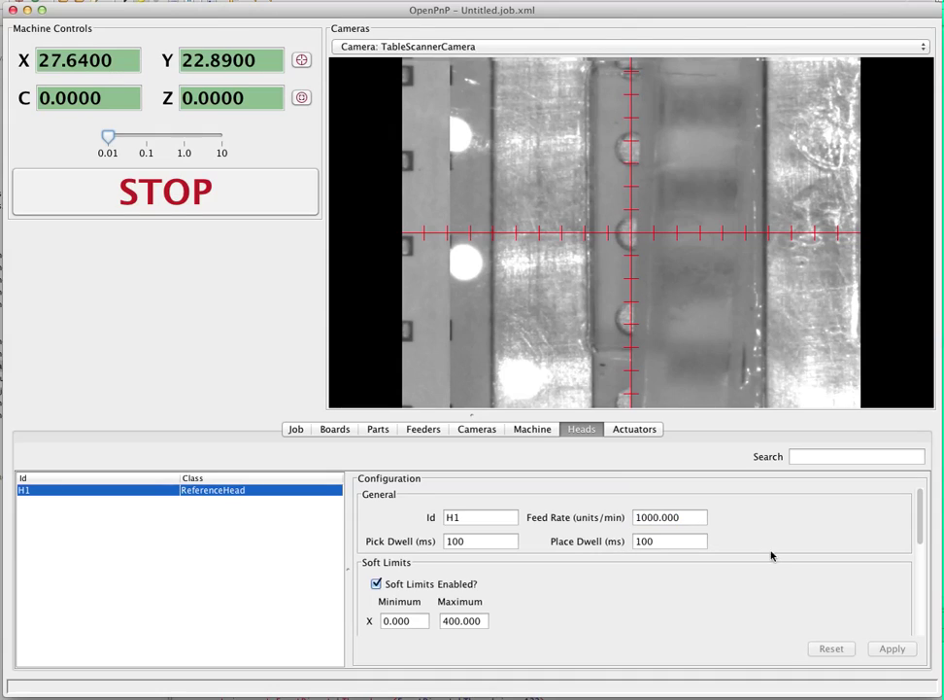
Step: Return to the feeder list and run a feed on the ReferenceTapeFeeder F0
left_click(424, 429)
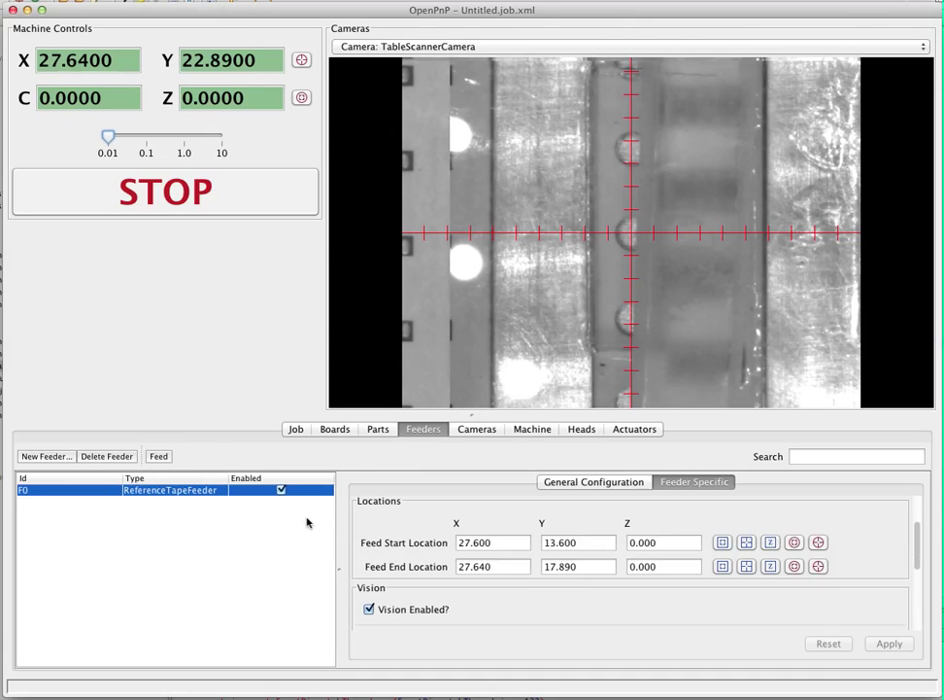
left_click(185, 491)
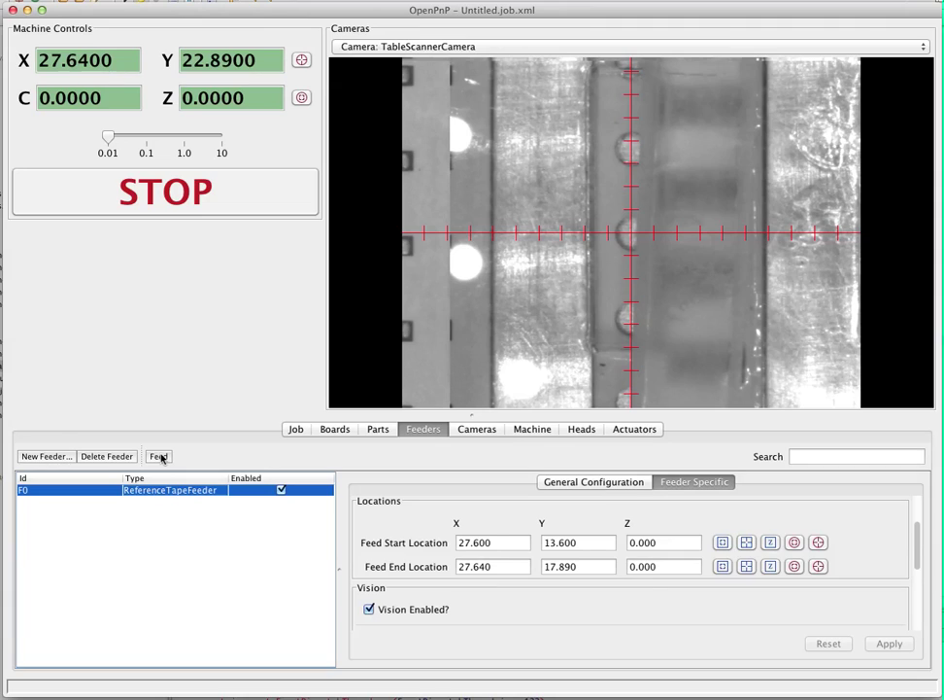
left_click(159, 457)
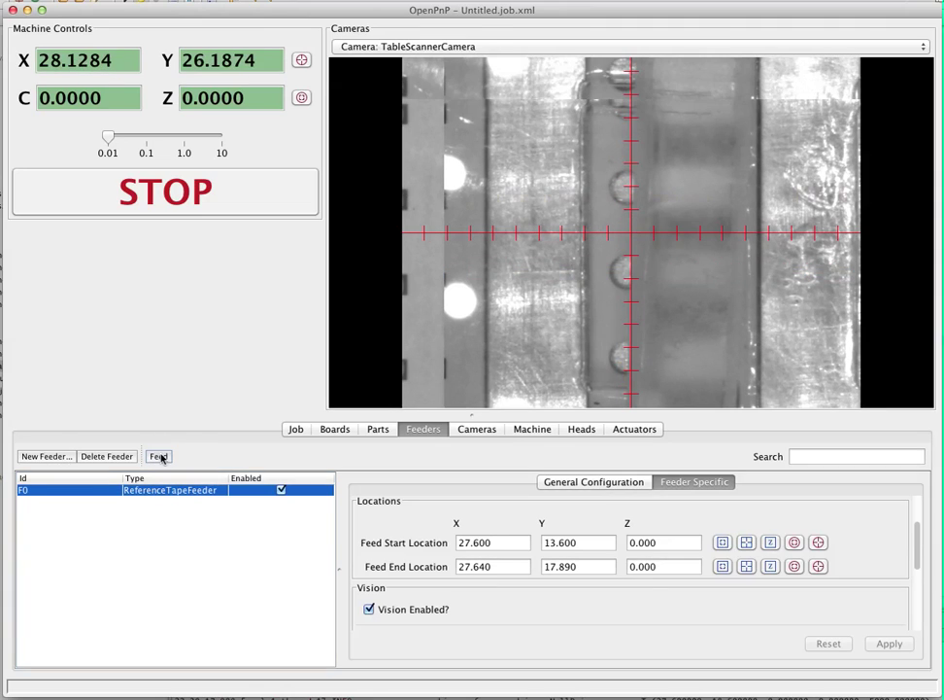